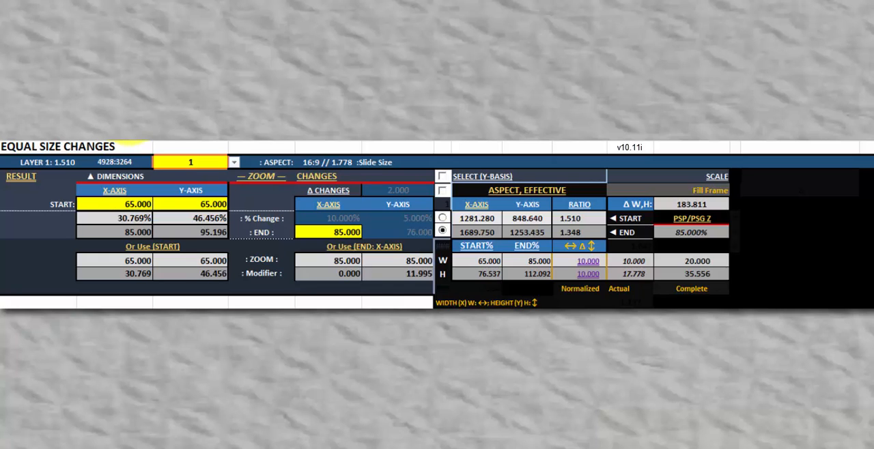
- Try layer 2 as the reference dimension, and set the reference aspect to 3:2 instead
{"action": "left_click", "coordinate": [234, 163]}
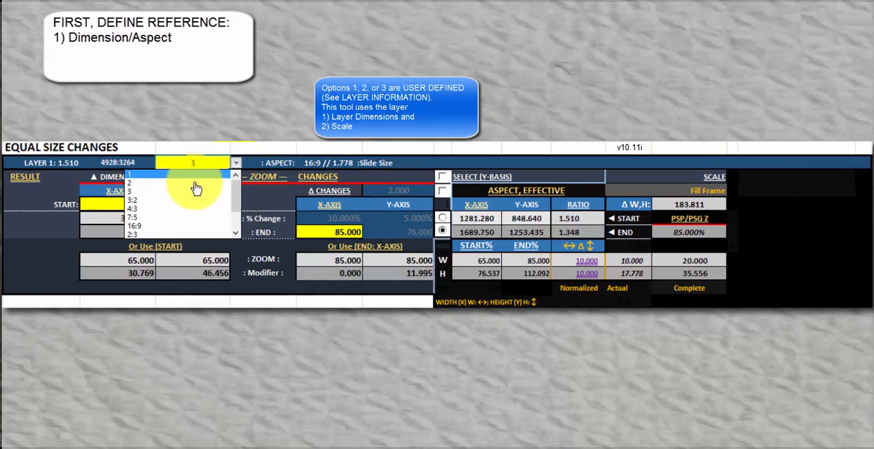
{"action": "left_click", "coordinate": [185, 183]}
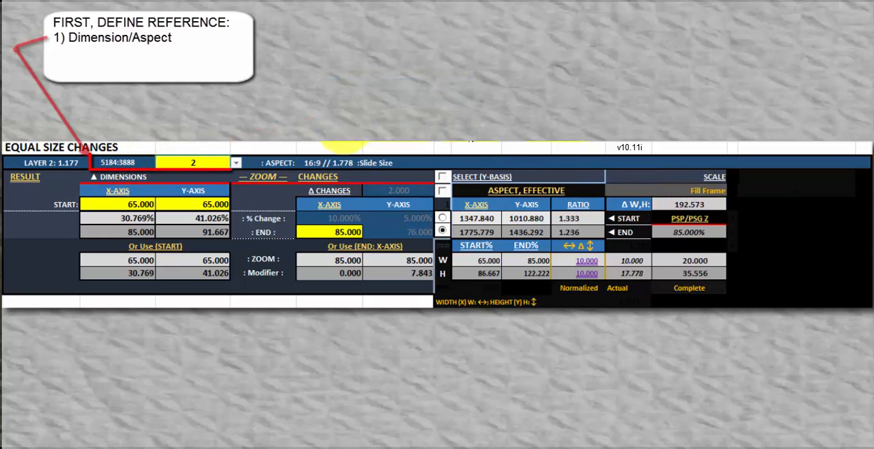
{"action": "left_click", "coordinate": [235, 163]}
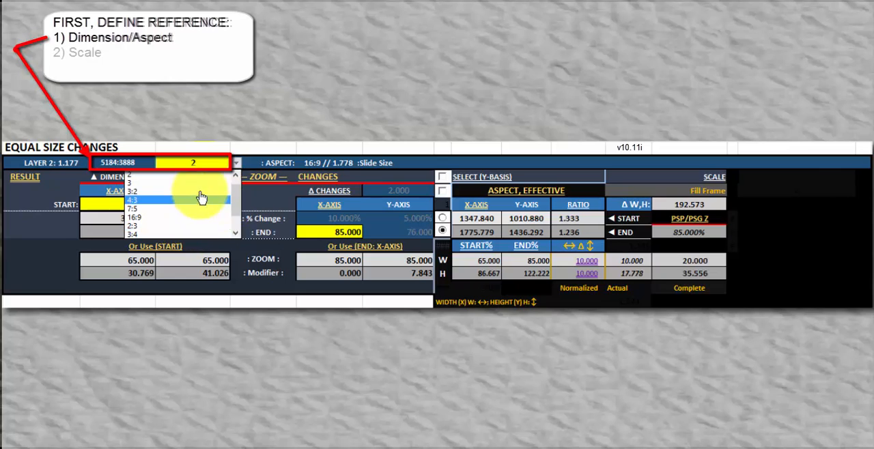
{"action": "left_click", "coordinate": [171, 198]}
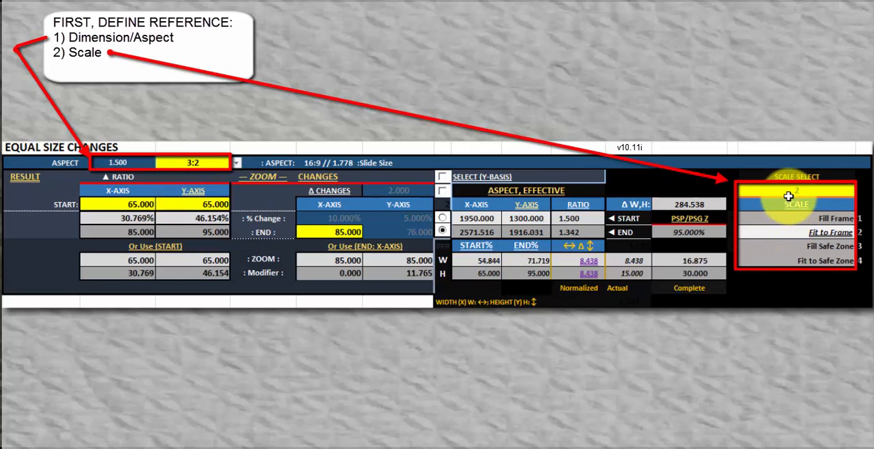
- Set the scale selection to 1 for Fill Frame
{"action": "left_click", "coordinate": [794, 192]}
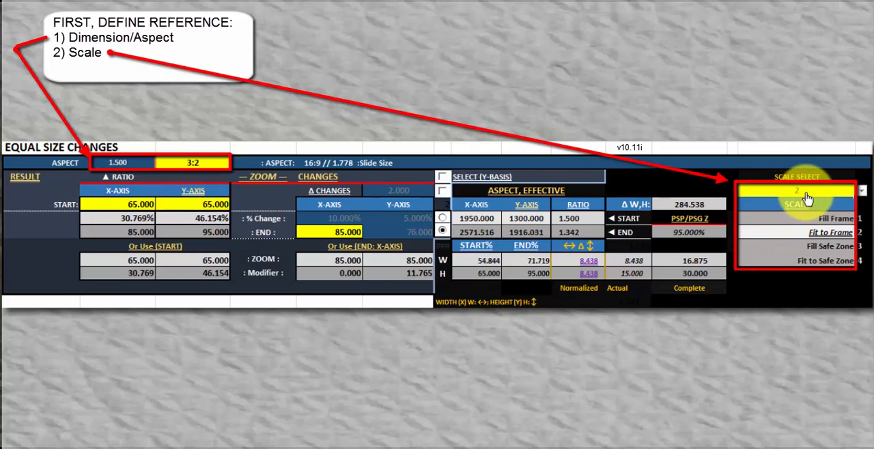
{"action": "type", "text": "1"}
{"action": "key", "text": "Return"}
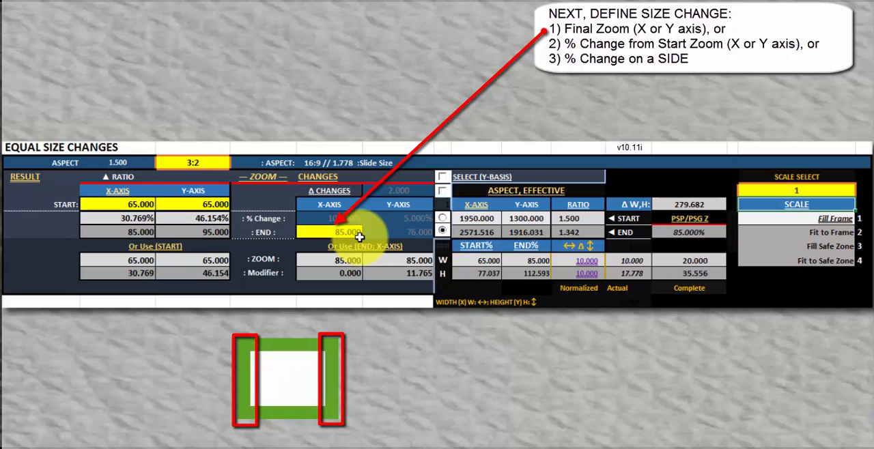
- Try defining the size change by X-axis % Change and by Y-axis End zoom, and return to the X-axis End zoom
{"action": "left_click", "coordinate": [443, 218]}
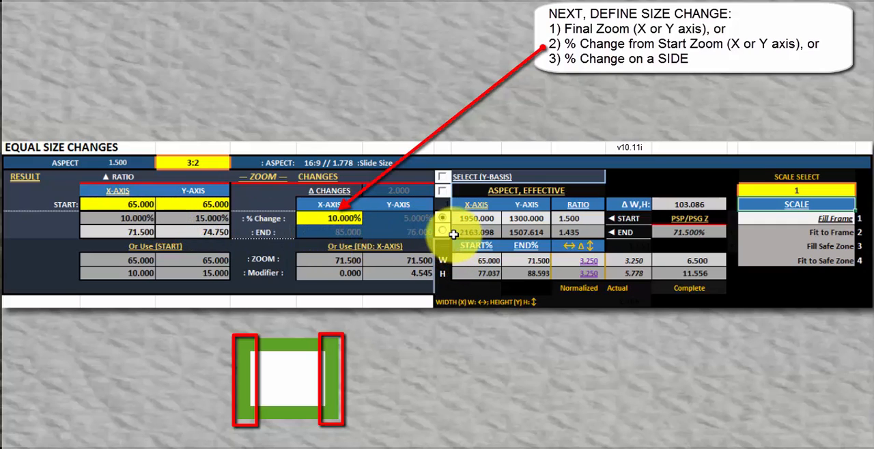
{"action": "left_click", "coordinate": [443, 178]}
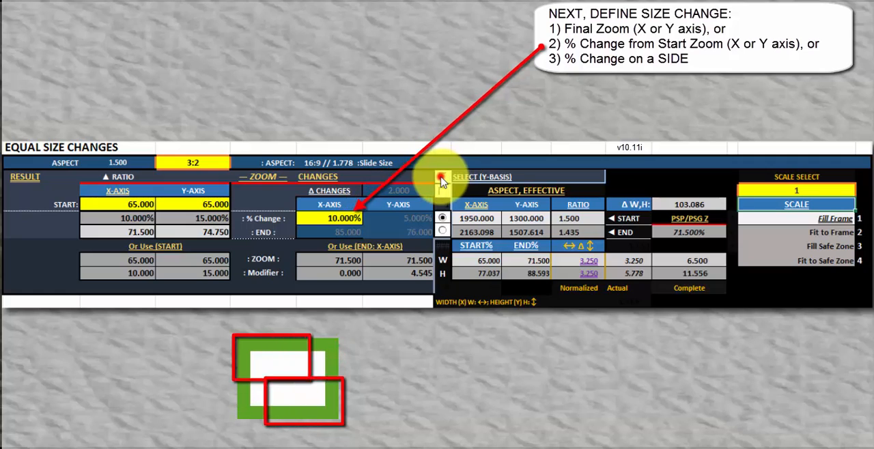
{"action": "left_click", "coordinate": [442, 231]}
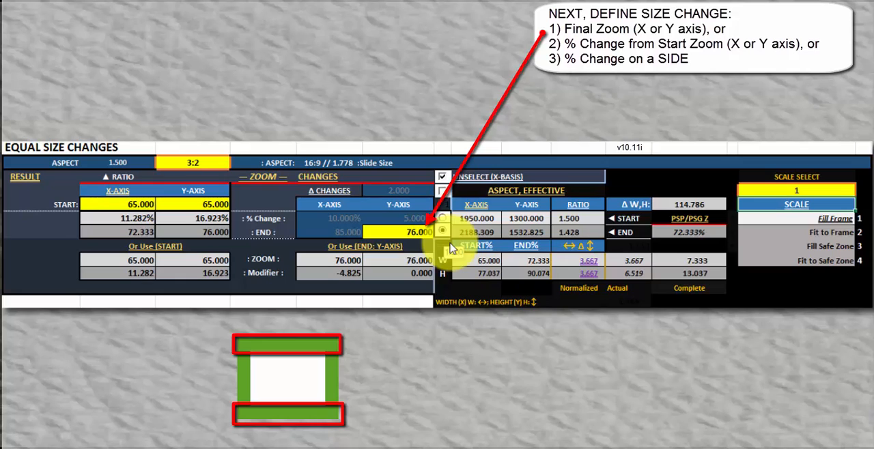
{"action": "left_click", "coordinate": [442, 177]}
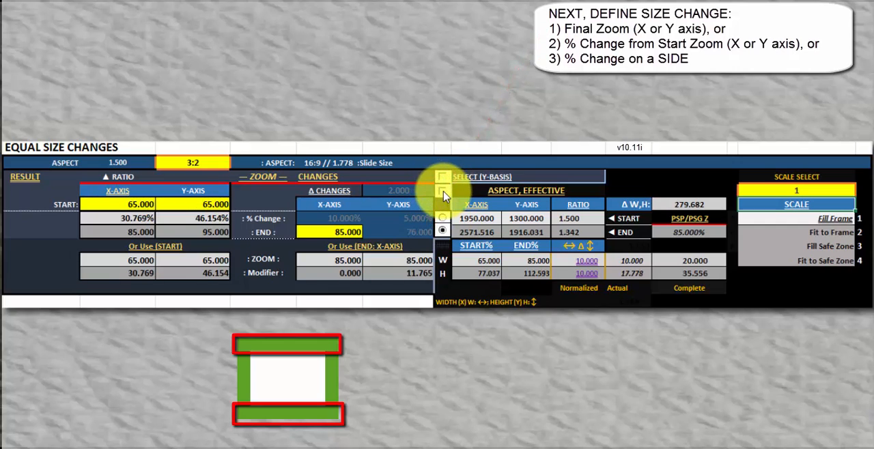
- Define the size change by the Δ Changes value, and check the zoom and modifier results on the Y-basis before restoring the X-basis
{"action": "left_click", "coordinate": [443, 191]}
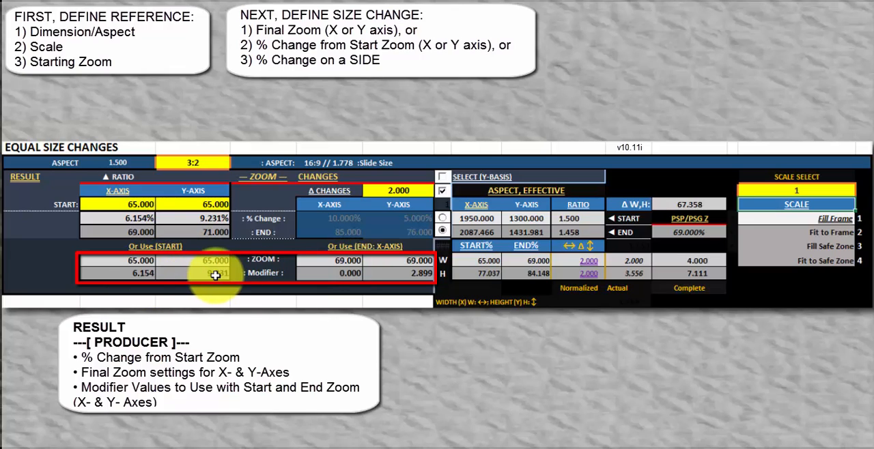
{"action": "left_click", "coordinate": [442, 179]}
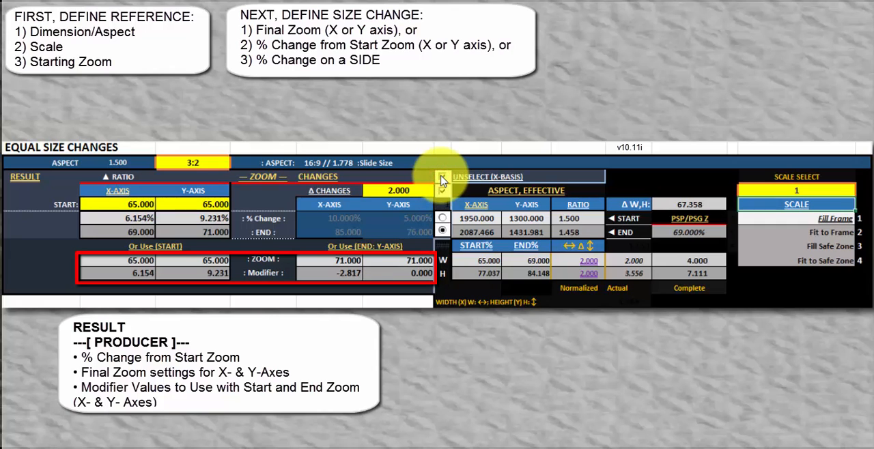
{"action": "left_click", "coordinate": [443, 179]}
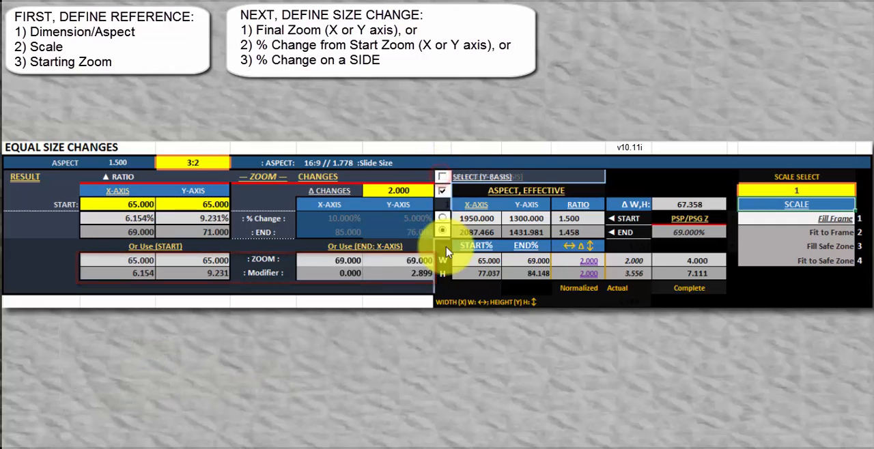
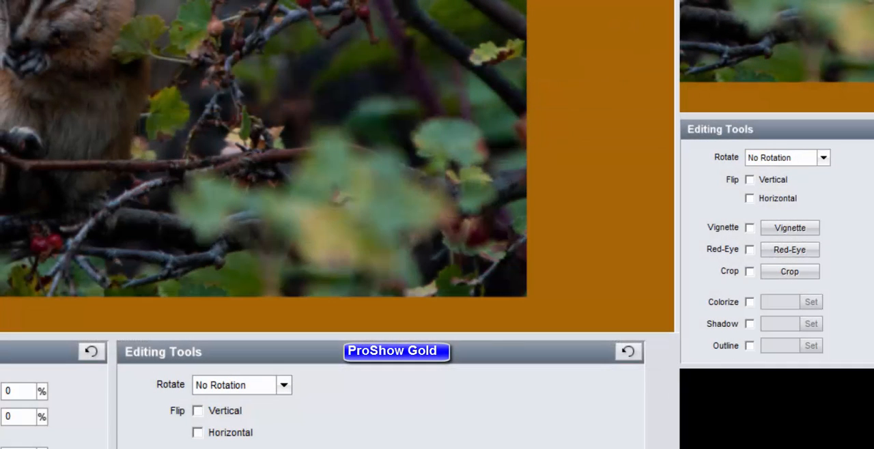
- Add a white #FFFFFF outline to the photo layer in ProShow Gold and enable its shadow
{"action": "left_click", "coordinate": [750, 346]}
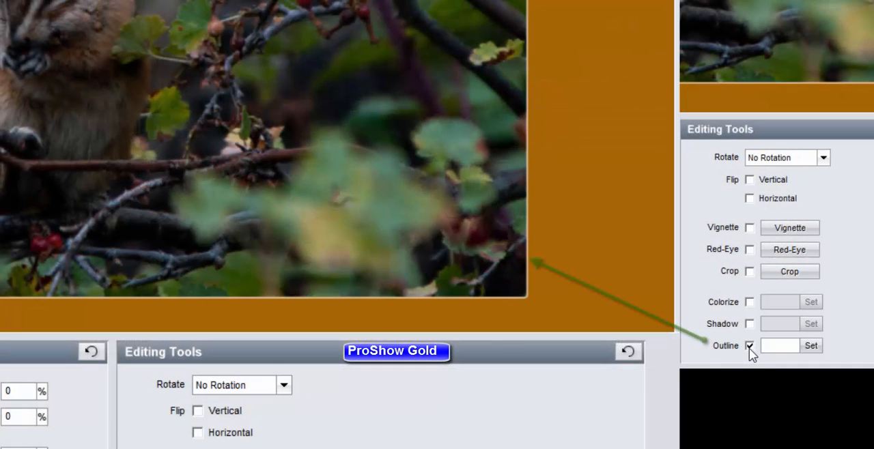
{"action": "left_click", "coordinate": [807, 348]}
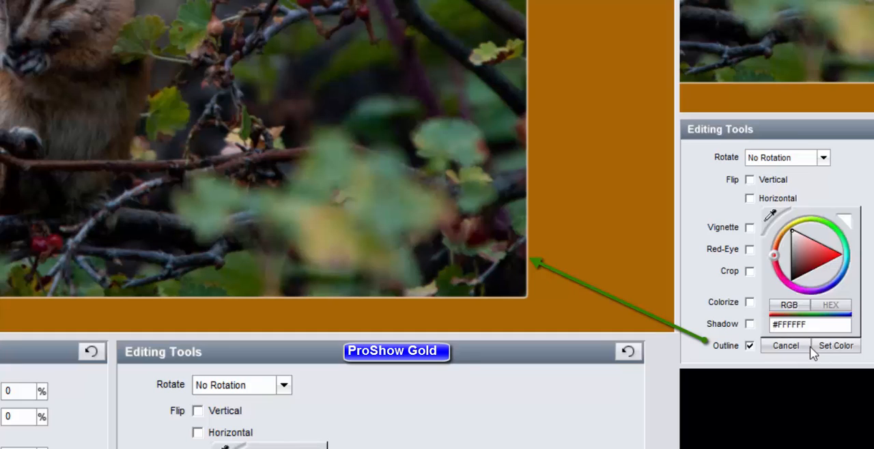
{"action": "left_click", "coordinate": [827, 346]}
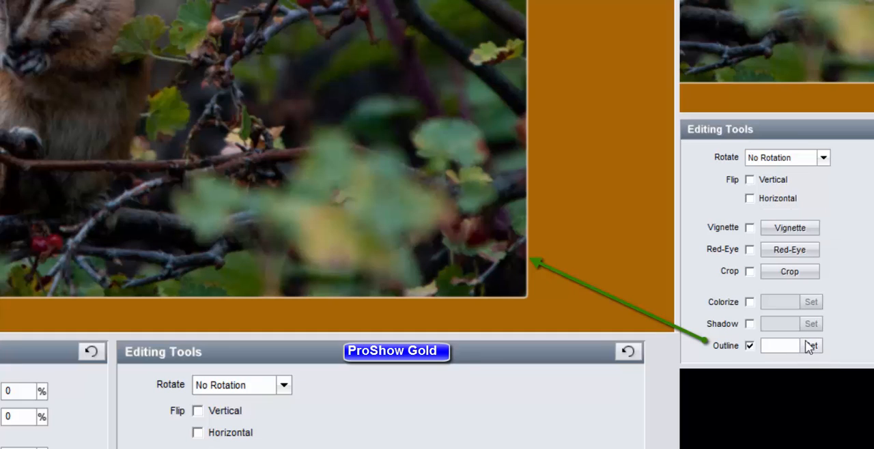
{"action": "left_click", "coordinate": [750, 326]}
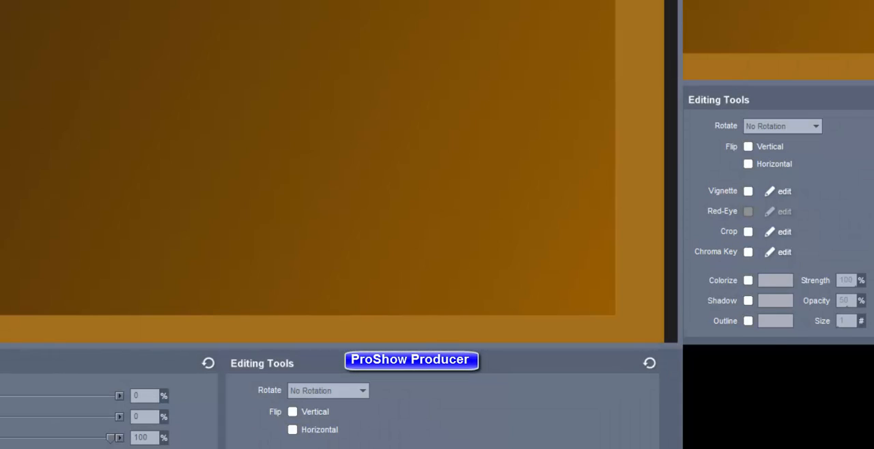
- Outline the layer in ProShow Producer, try outline sizes 2, 3, 4, 5 and 99, and enable its shadow
{"action": "left_click", "coordinate": [748, 321]}
{"action": "left_click", "coordinate": [845, 321]}
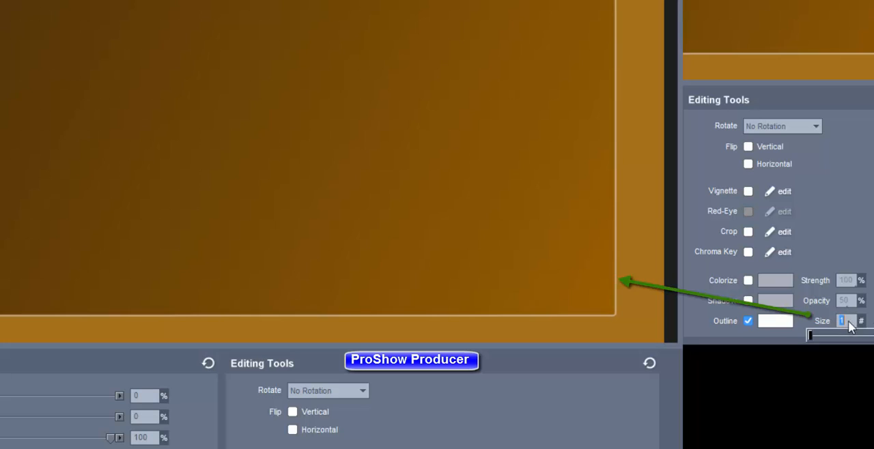
{"action": "type", "text": "2"}
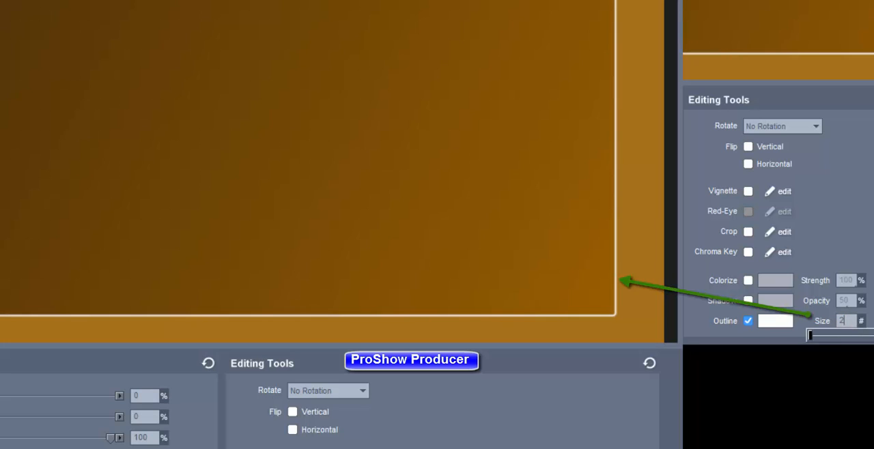
{"action": "key", "text": "BackSpace"}
{"action": "type", "text": "3"}
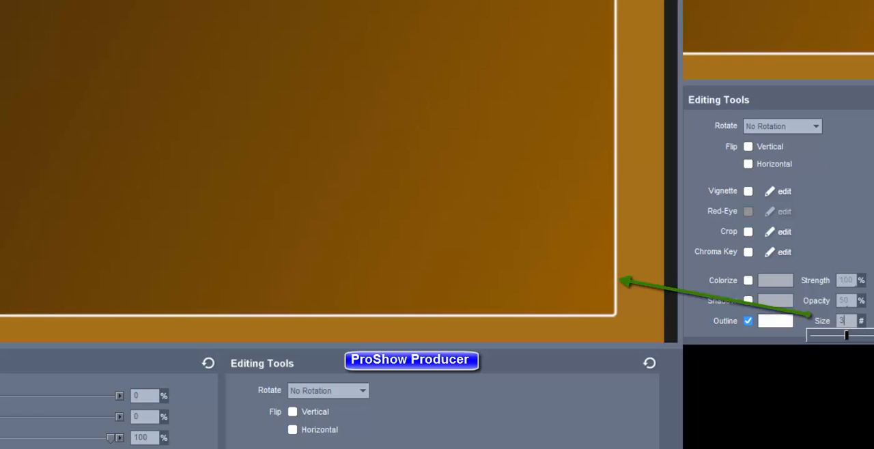
{"action": "key", "text": "BackSpace"}
{"action": "type", "text": "4"}
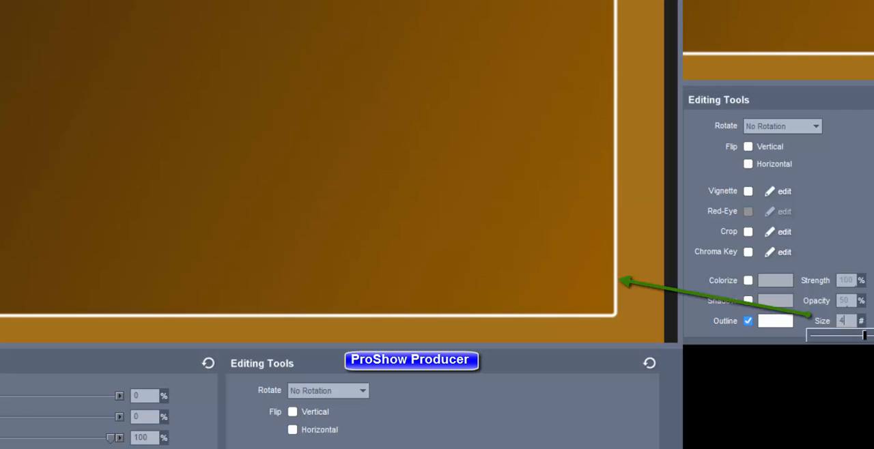
{"action": "key", "text": "BackSpace"}
{"action": "type", "text": "5"}
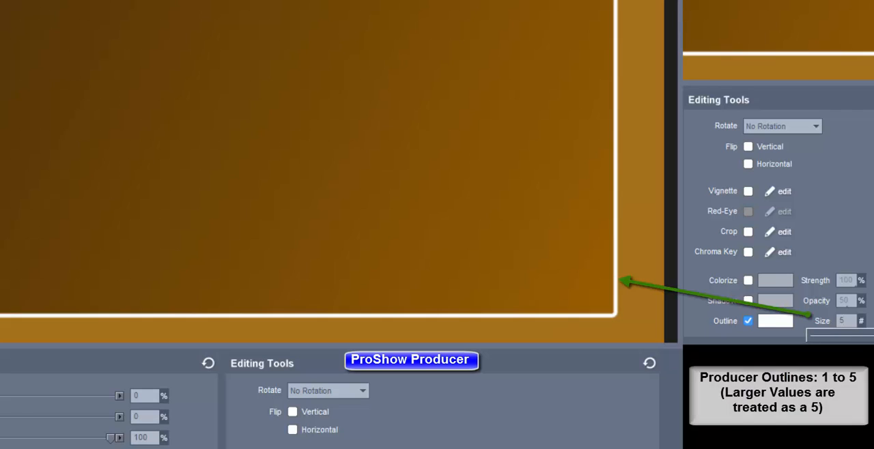
{"action": "key", "text": "BackSpace"}
{"action": "type", "text": "99"}
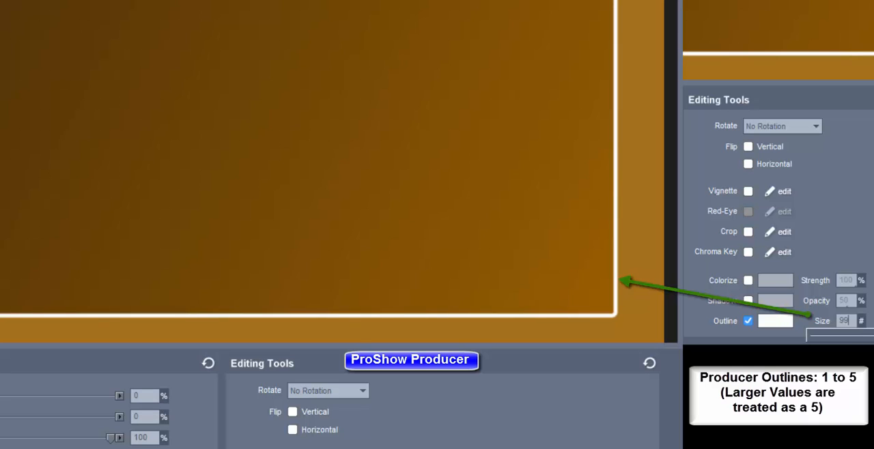
{"action": "left_click", "coordinate": [748, 301]}
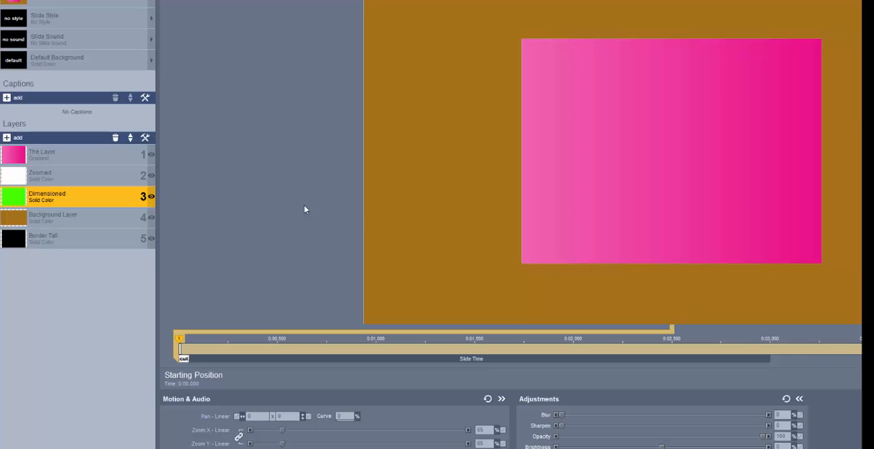
- Set the Dimensioned layer's solid color resolution to 2616 x 1966 and its linked zoom to 65.5%
{"action": "right_click", "coordinate": [114, 194]}
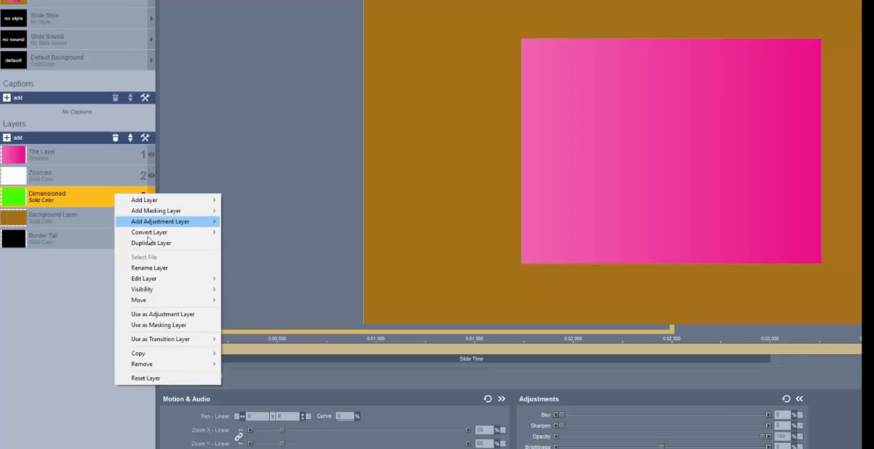
{"action": "mouse_move", "coordinate": [147, 279]}
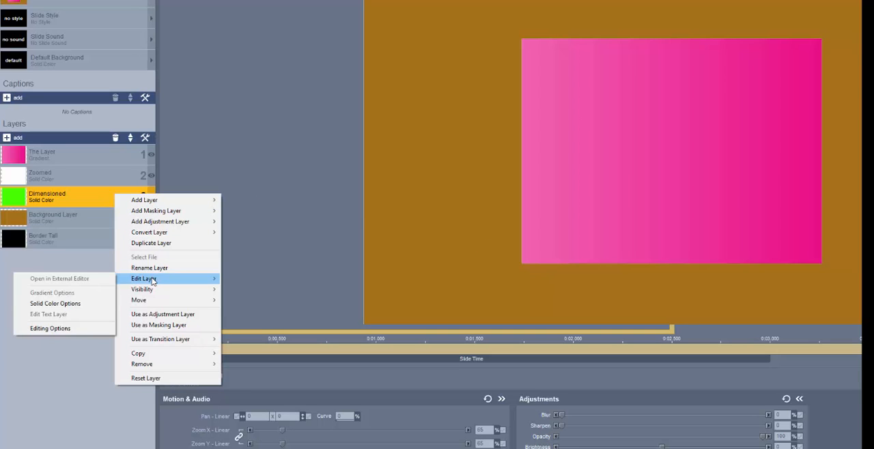
{"action": "left_click", "coordinate": [77, 304]}
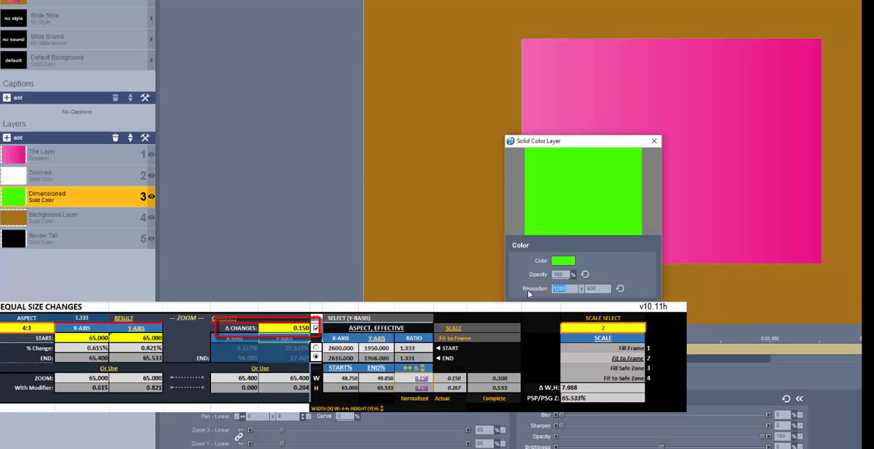
{"action": "type", "text": "2616"}
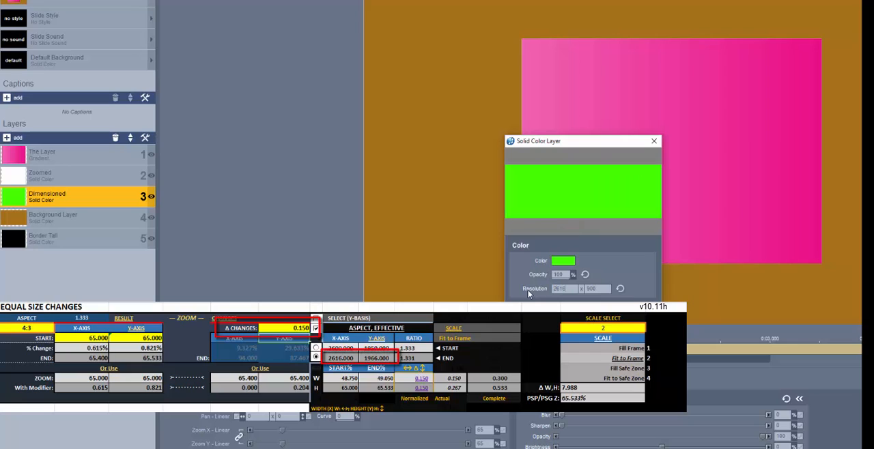
{"action": "key", "text": "Tab"}
{"action": "type", "text": "196"}
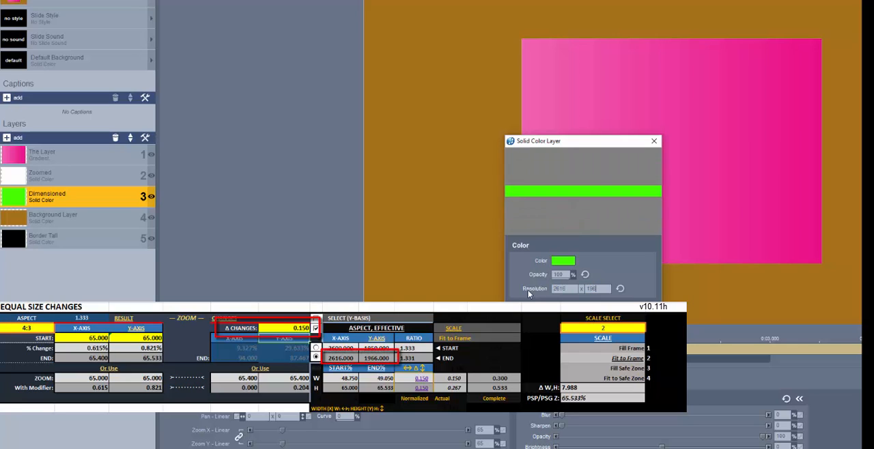
{"action": "type", "text": "6"}
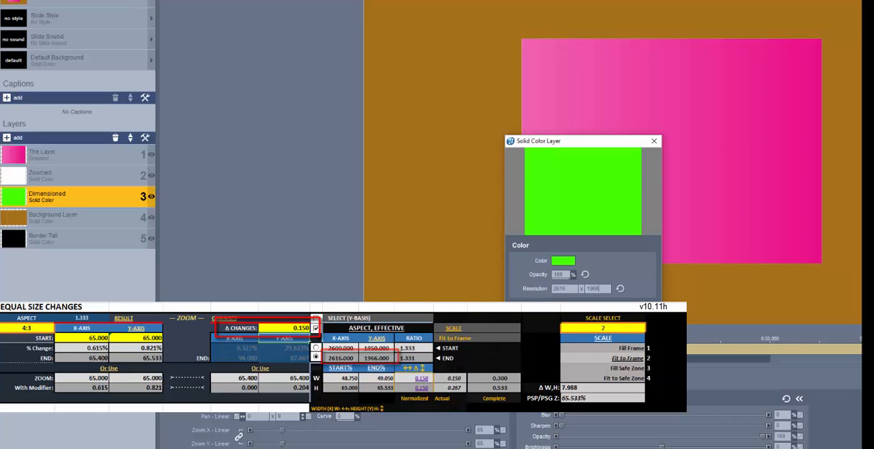
{"action": "key", "text": "Return"}
{"action": "double_click", "coordinate": [484, 431]}
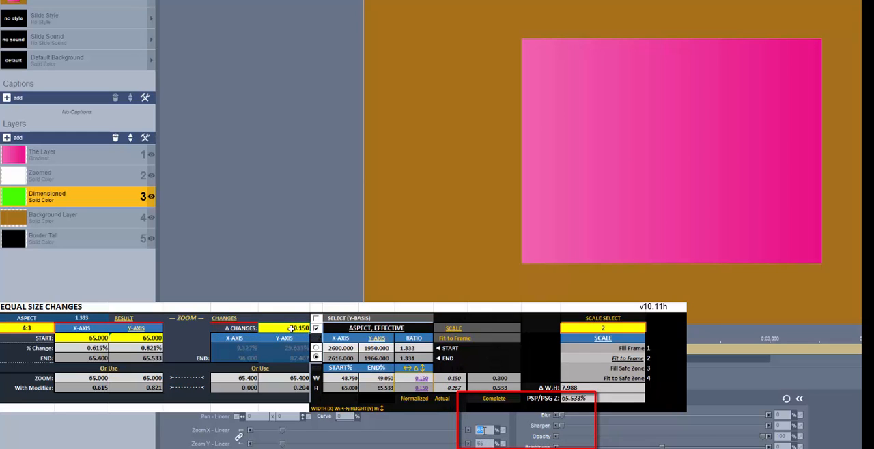
{"action": "type", "text": "65.53"}
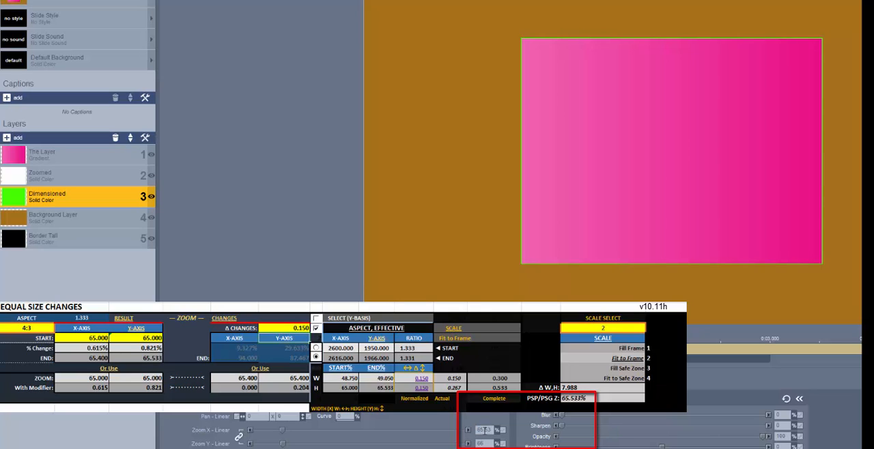
- Set the Zoomed layer's Zoom X to 65.4% and Zoom Y to 65.53%
{"action": "left_click", "coordinate": [110, 176]}
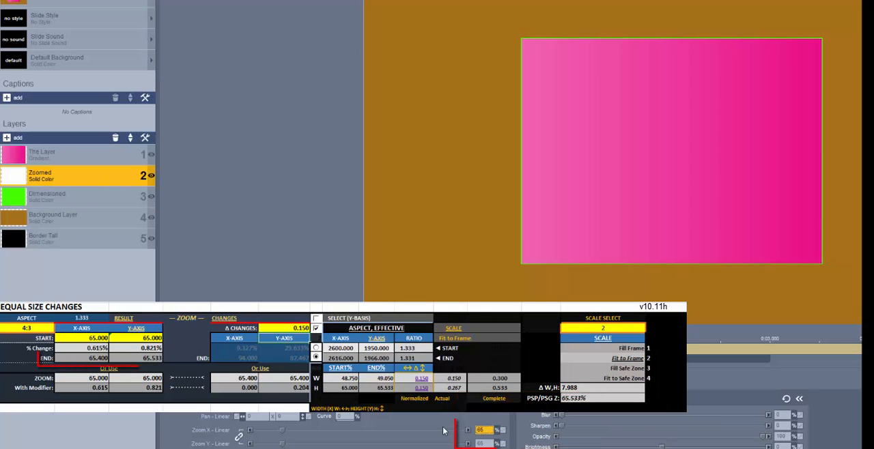
{"action": "double_click", "coordinate": [485, 431]}
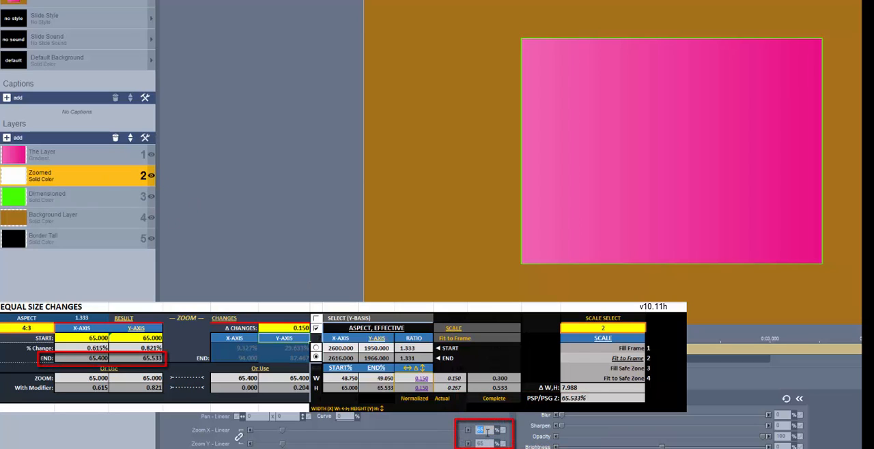
{"action": "type", "text": "65.4"}
{"action": "key", "text": "Tab"}
{"action": "type", "text": "65.53"}
{"action": "key", "text": "Tab"}
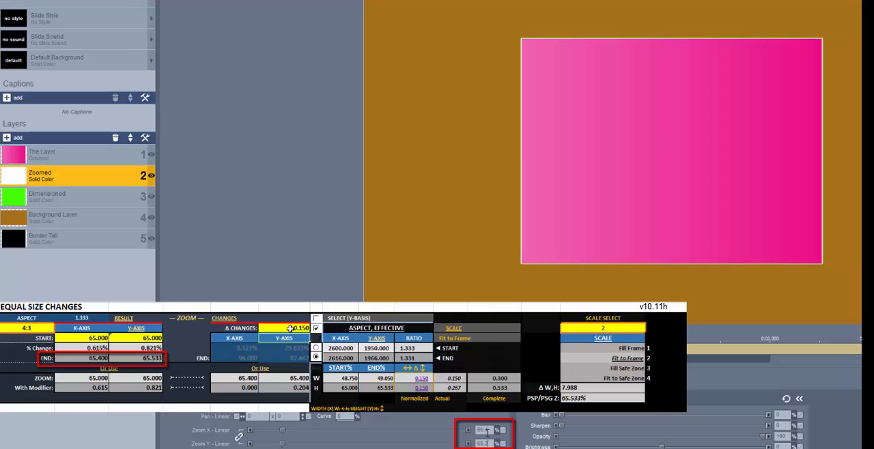
- Set the Δ Changes value in the Equal Size Changes calculator to 0.5
{"action": "left_click", "coordinate": [292, 329]}
{"action": "type", "text": ".5"}
{"action": "key", "text": "Return"}
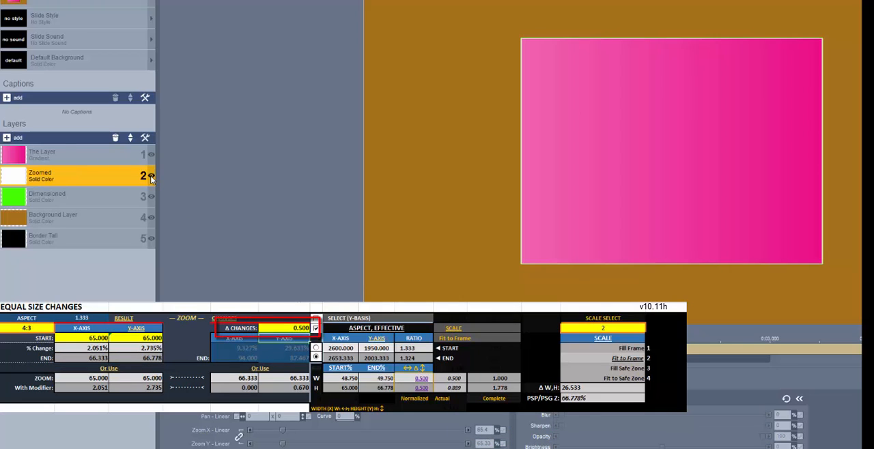
- Change the Dimensioned layer's solid color resolution to 2653 x 2003
{"action": "left_click", "coordinate": [106, 197]}
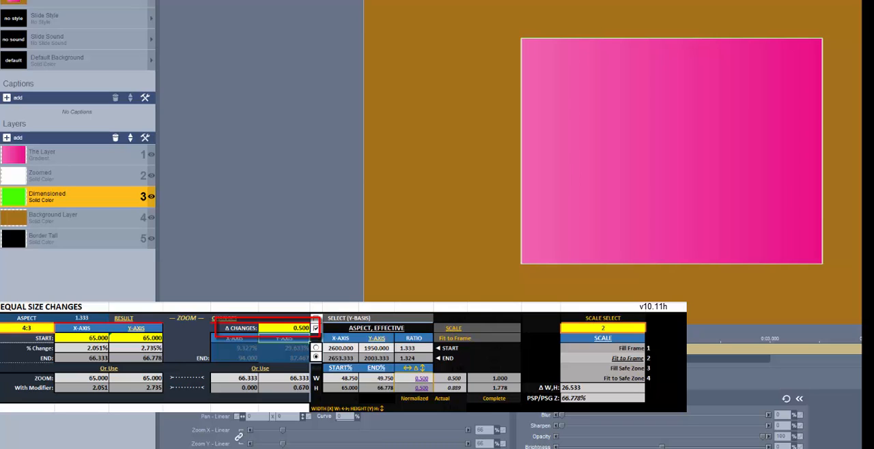
{"action": "right_click", "coordinate": [143, 203]}
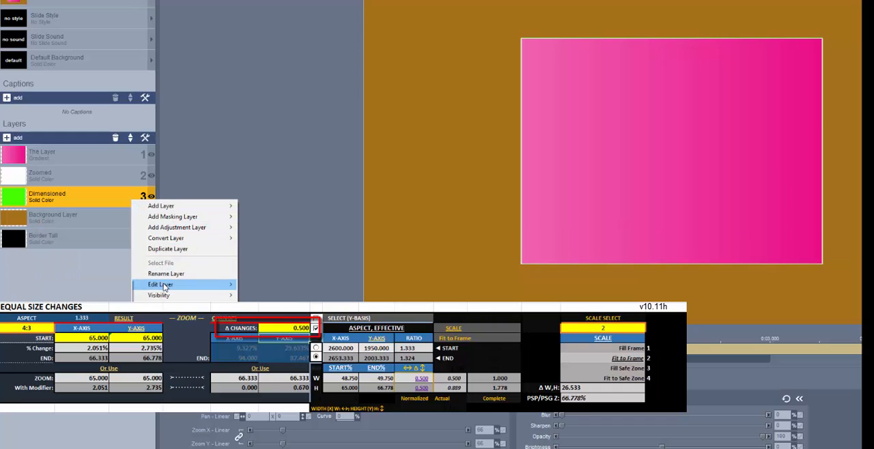
{"action": "mouse_move", "coordinate": [165, 288]}
{"action": "left_click", "coordinate": [85, 309]}
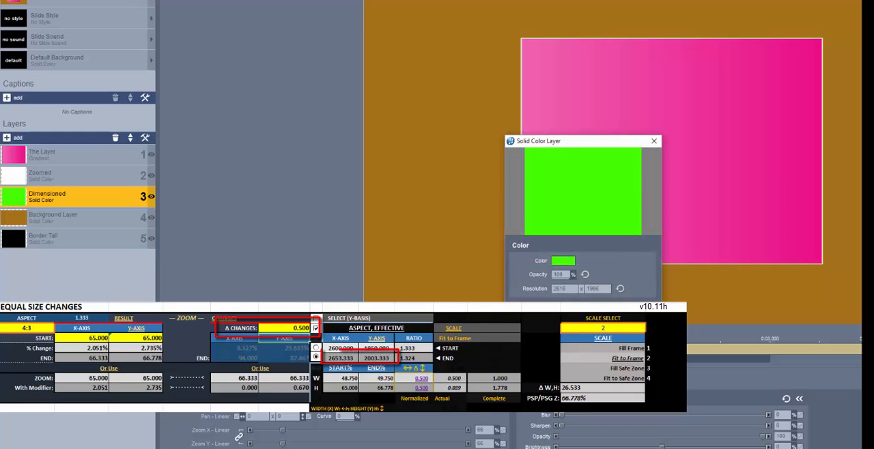
{"action": "left_click_drag", "start_coordinate": [574, 291], "coordinate": [543, 293]}
{"action": "type", "text": "265"}
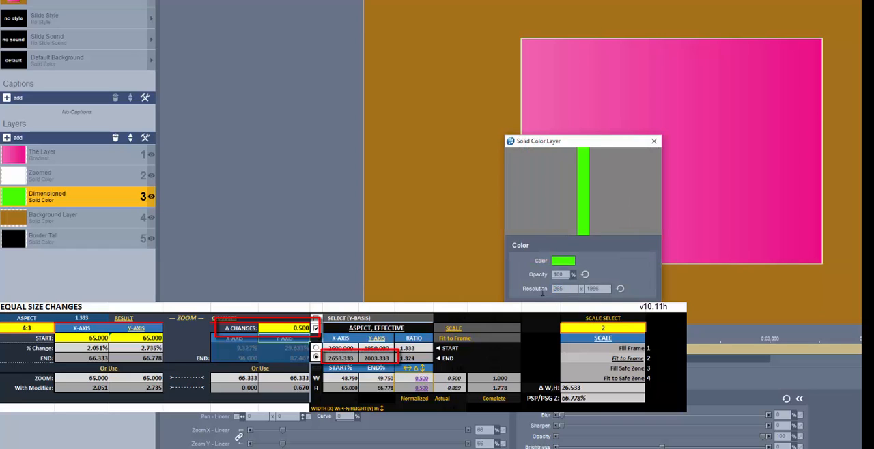
{"action": "type", "text": "3"}
{"action": "key", "text": "Tab"}
{"action": "type", "text": "200"}
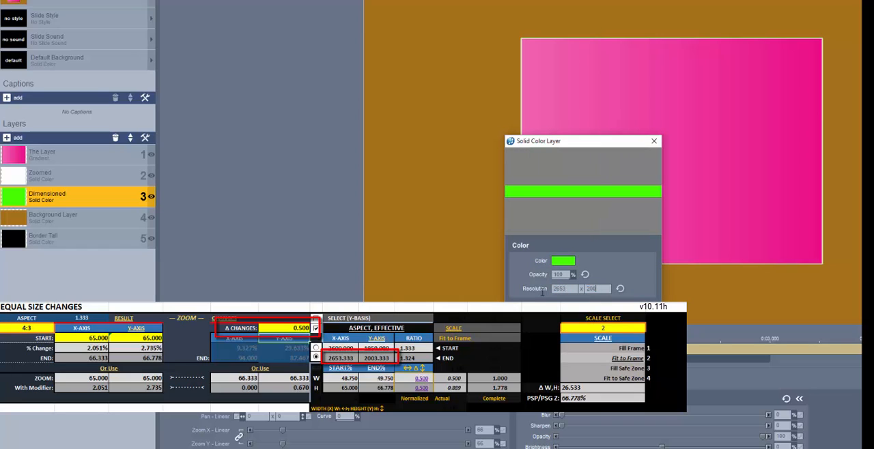
{"action": "type", "text": "3"}
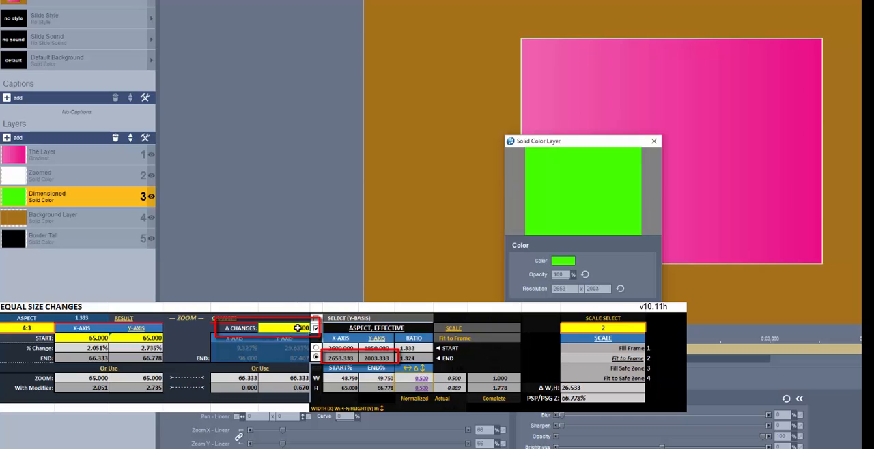
{"action": "key", "text": "Return"}
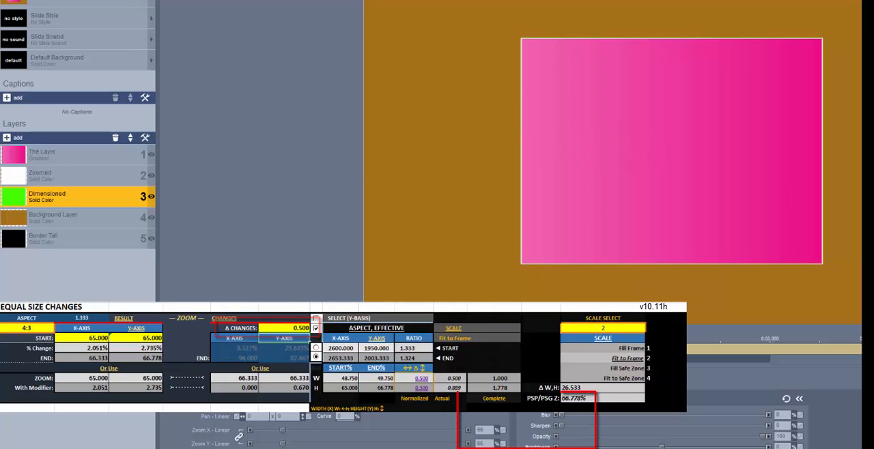
- Set the Dimensioned layer's linked zoom to 66.78%
{"action": "left_click", "coordinate": [488, 430]}
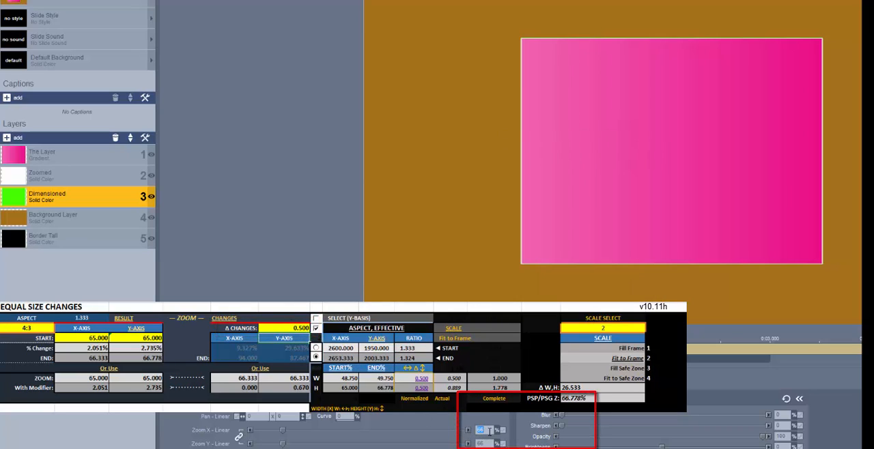
{"action": "type", "text": "66.7"}
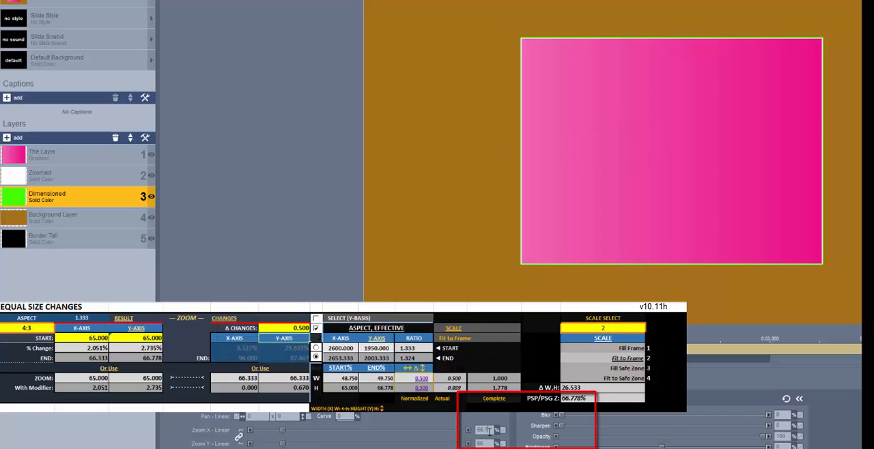
{"action": "type", "text": "7"}
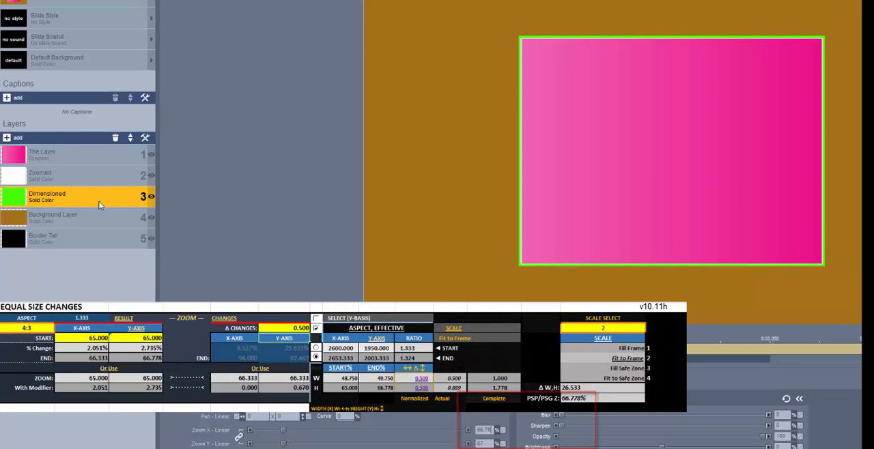
- Set the Zoomed layer's Zoom X to 66.33% and Zoom Y to 66.78%
{"action": "left_click", "coordinate": [77, 179]}
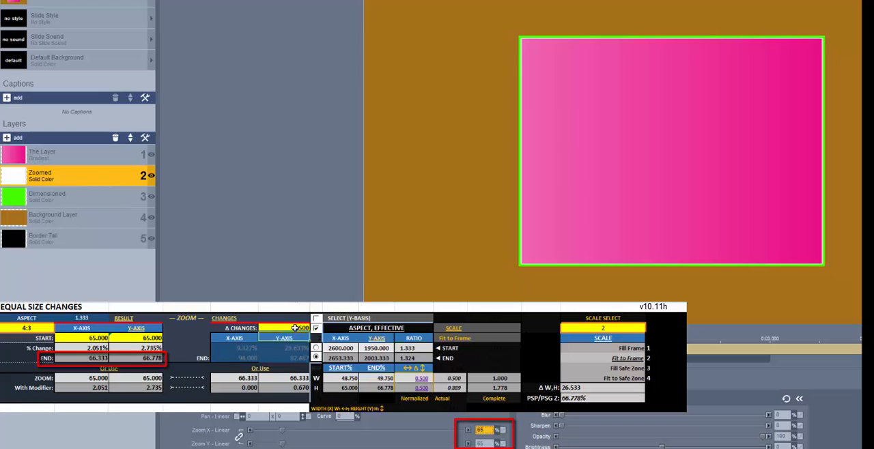
{"action": "left_click", "coordinate": [486, 431]}
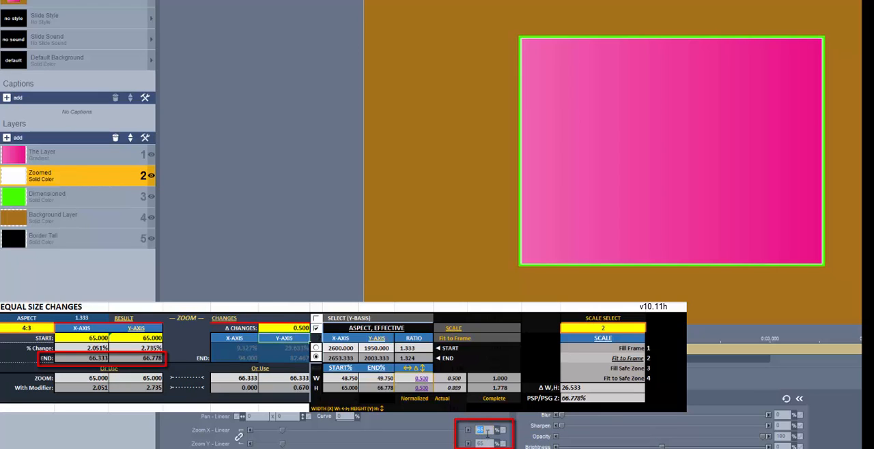
{"action": "type", "text": "66"}
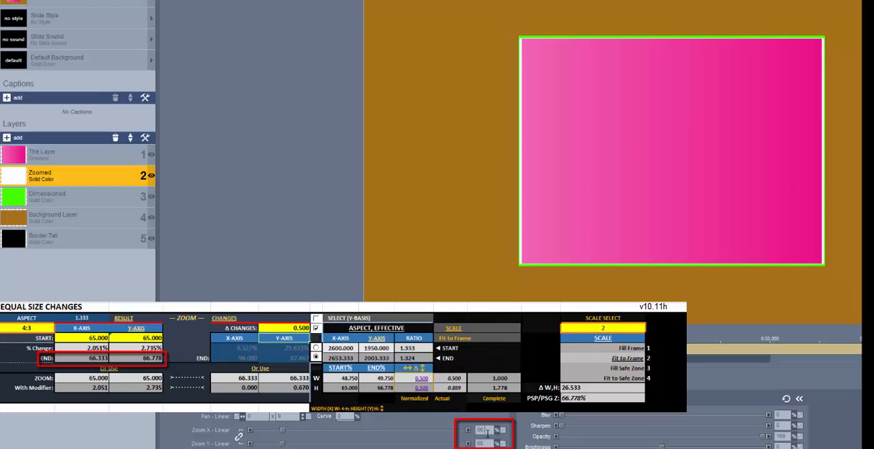
{"action": "type", "text": ".33"}
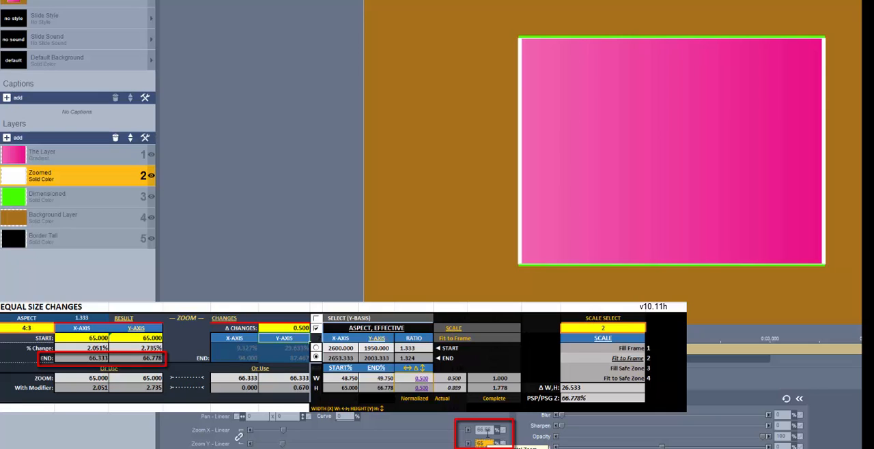
{"action": "type", "text": "6"}
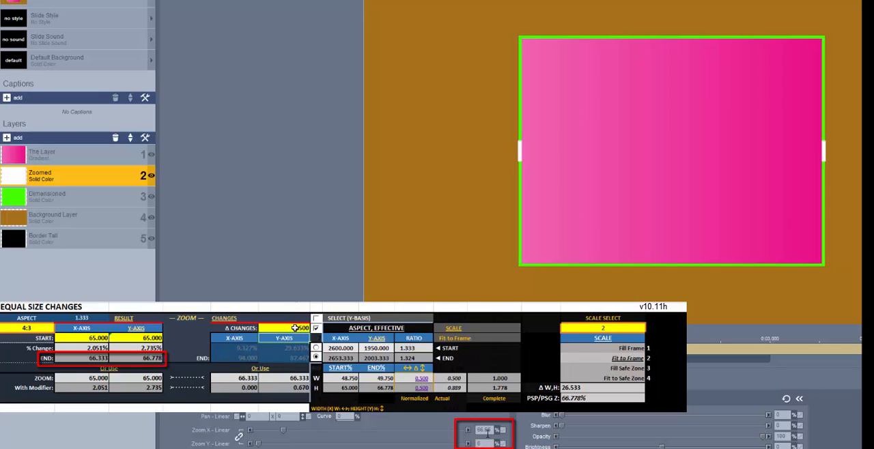
{"action": "left_click", "coordinate": [298, 328]}
{"action": "double_click", "coordinate": [484, 433]}
{"action": "type", "text": "66.33"}
{"action": "key", "text": "Tab"}
{"action": "type", "text": "66.78"}
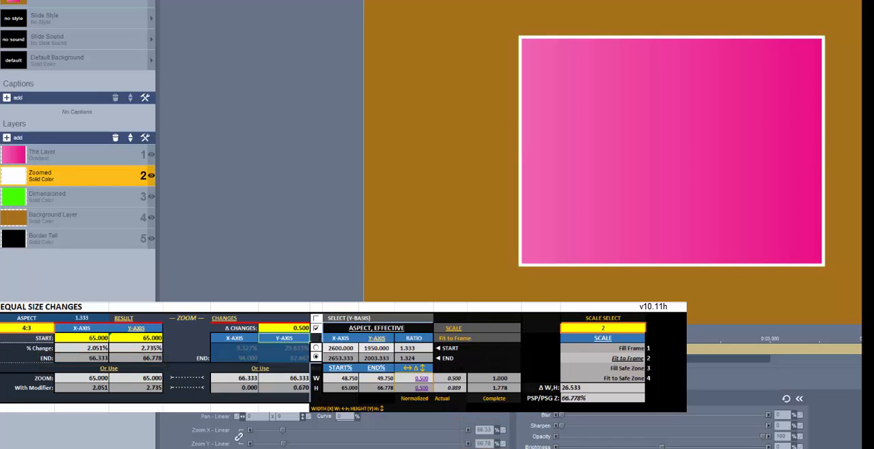
- Toggle the Zoomed layer's visibility off and on to compare its border with the Dimensioned layer's at the 0.5 change
{"action": "left_click", "coordinate": [151, 176]}
{"action": "left_click", "coordinate": [151, 176]}
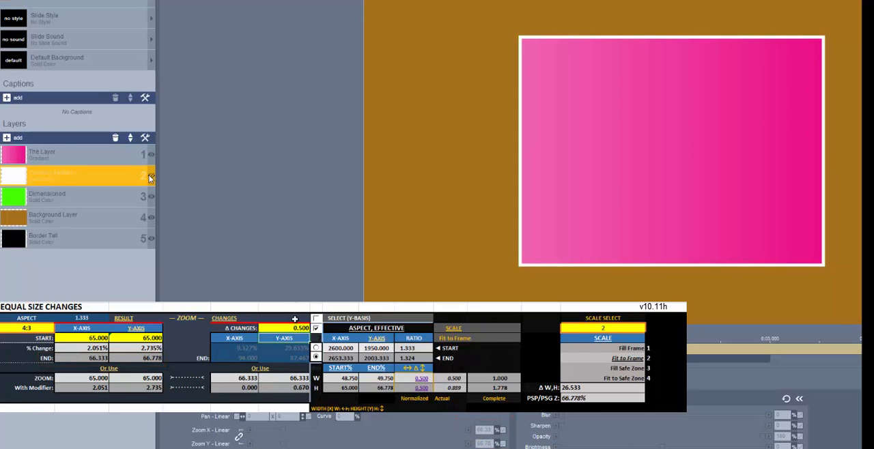
{"action": "left_click", "coordinate": [151, 176]}
{"action": "left_click", "coordinate": [151, 177]}
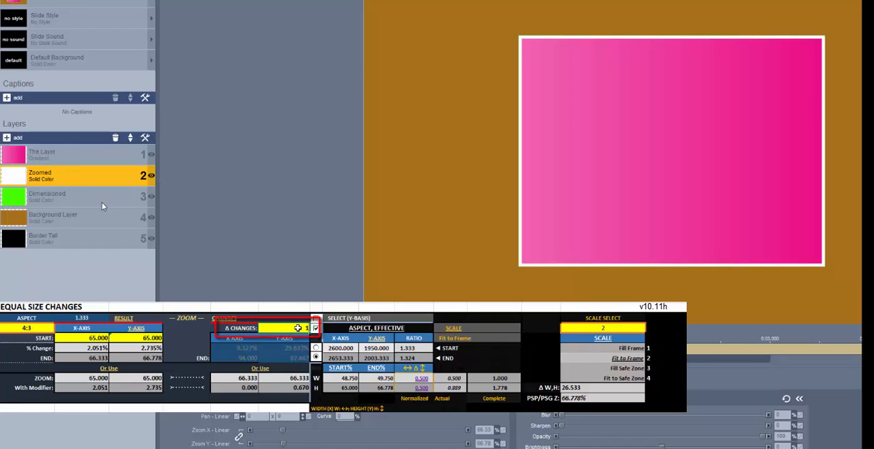
- Change the Dimensioned layer's solid color resolution to 2707 x 2057
{"action": "left_click", "coordinate": [102, 203]}
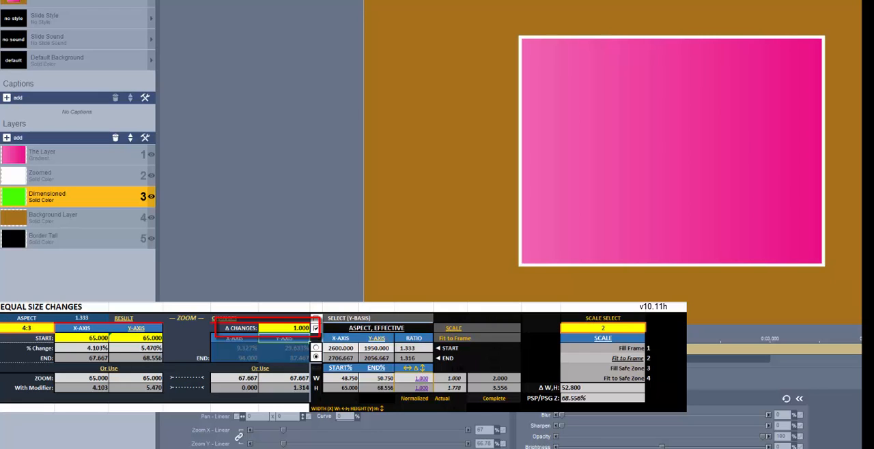
{"action": "right_click", "coordinate": [55, 194]}
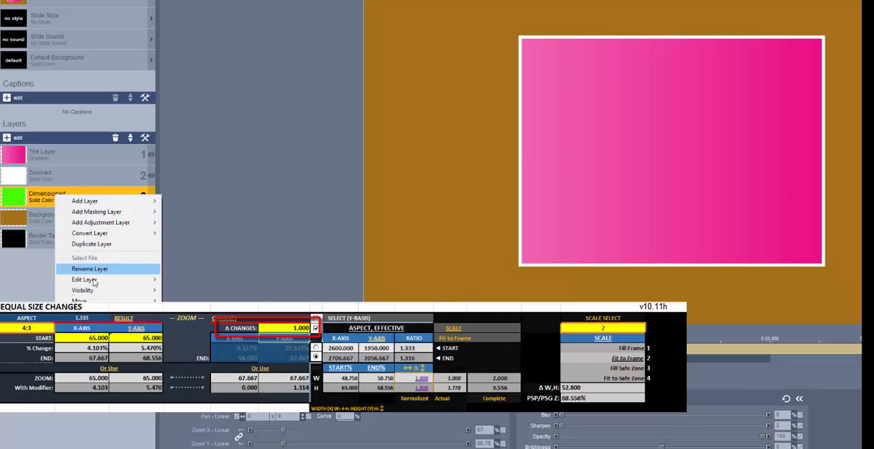
{"action": "mouse_move", "coordinate": [96, 280]}
{"action": "left_click", "coordinate": [223, 295]}
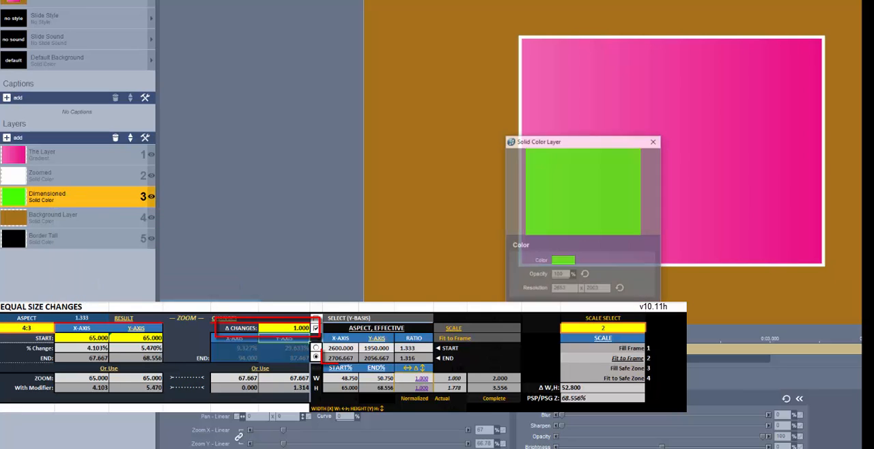
{"action": "double_click", "coordinate": [561, 289]}
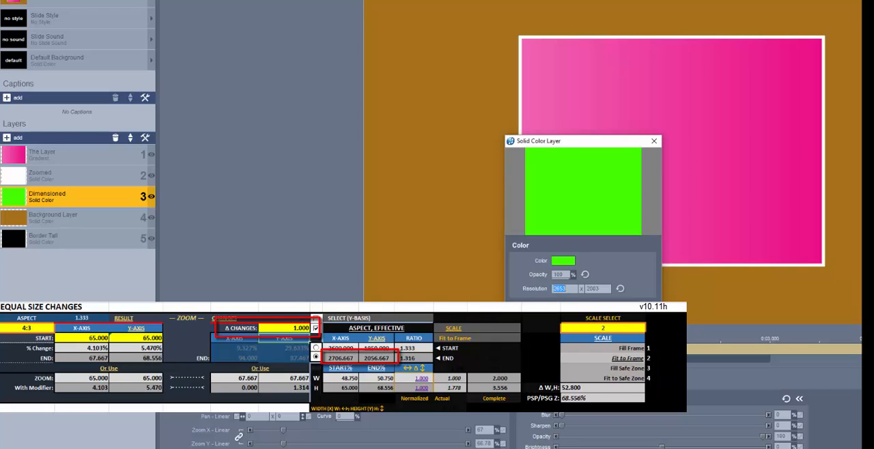
{"action": "type", "text": "2707"}
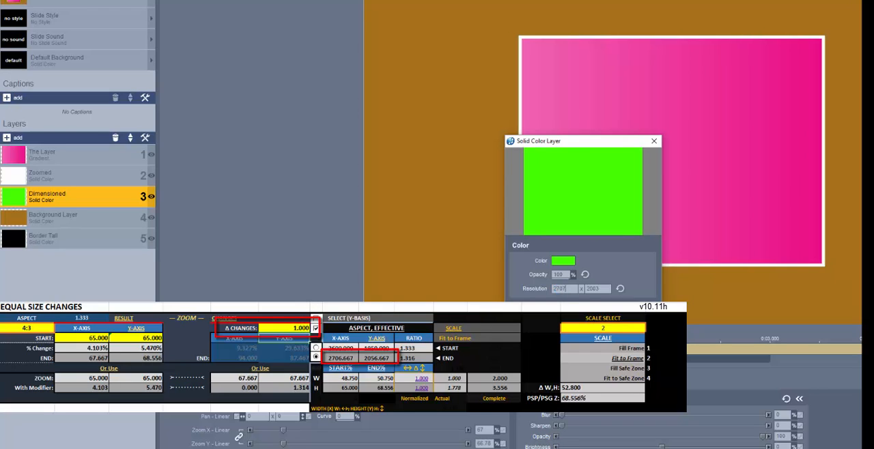
{"action": "key", "text": "Tab"}
{"action": "type", "text": "205"}
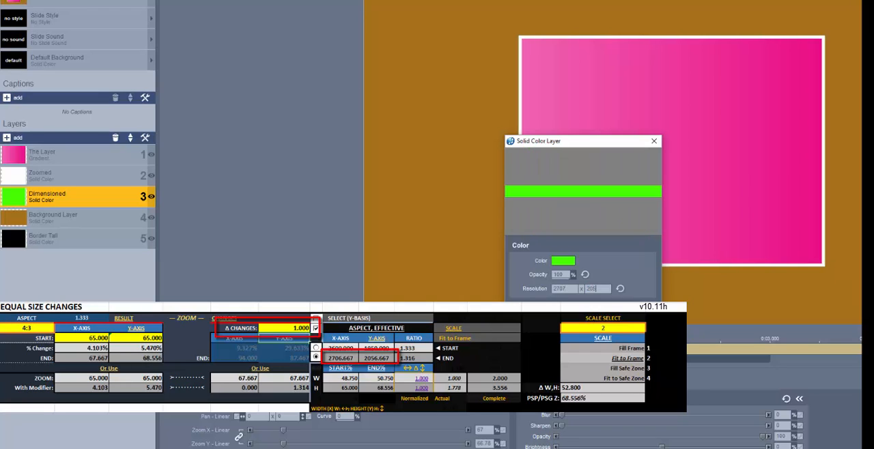
{"action": "type", "text": "7"}
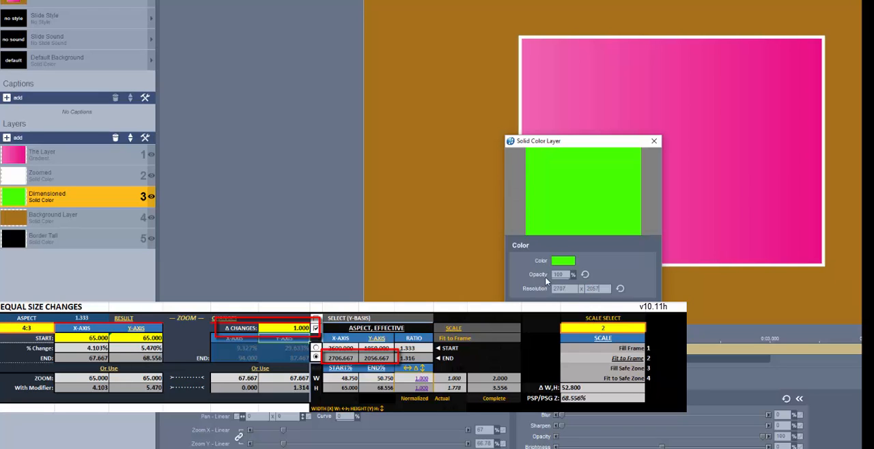
{"action": "key", "text": "Return"}
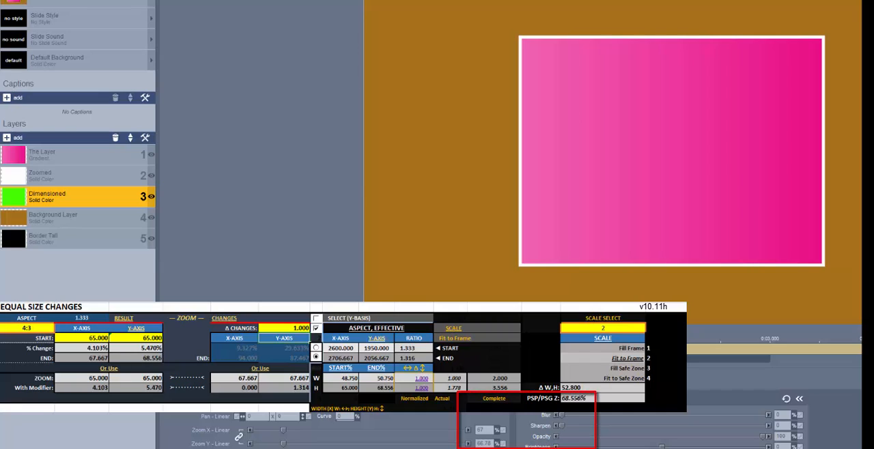
- Set the Dimensioned layer's linked zoom to 68.56%
{"action": "double_click", "coordinate": [487, 431]}
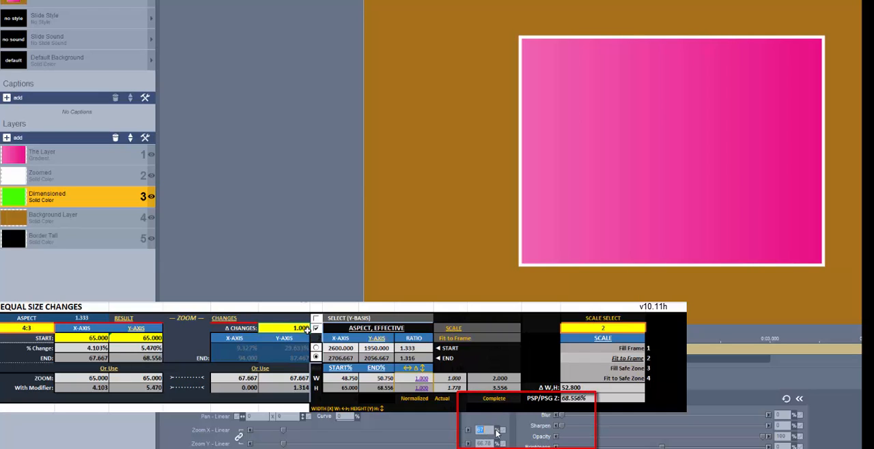
{"action": "type", "text": "68"}
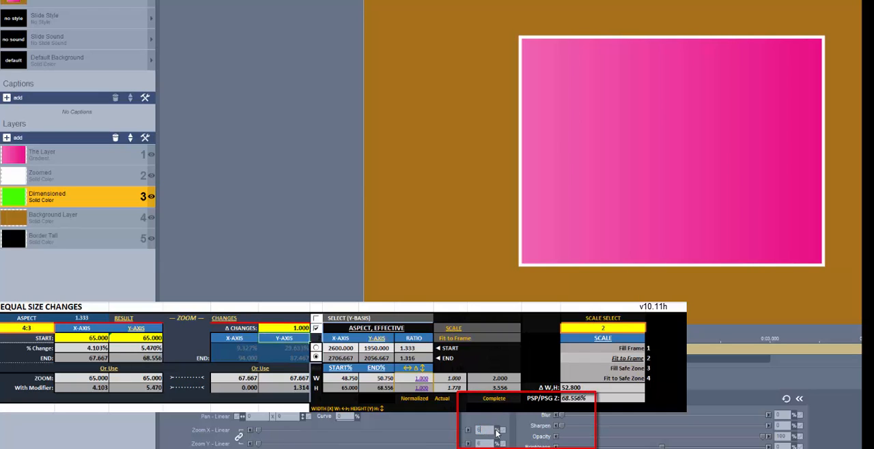
{"action": "key", "text": "Return"}
{"action": "type", "text": ".56"}
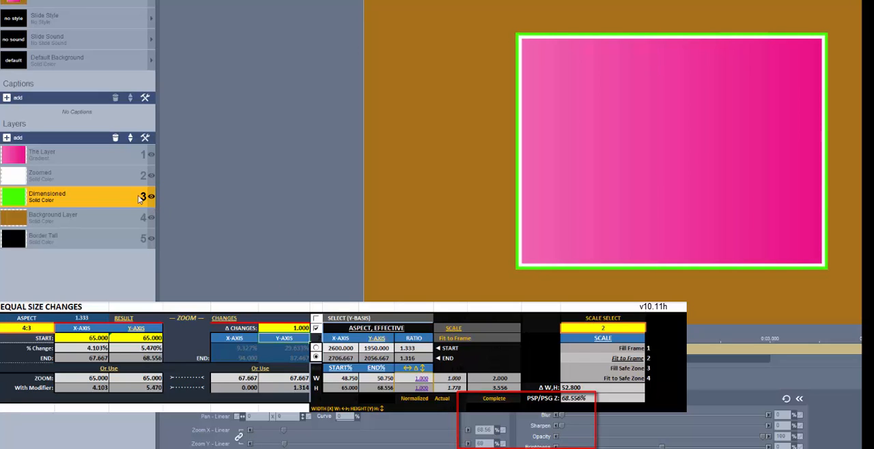
- Set the Zoomed layer's Zoom X to 67.67% and Zoom Y to 68.56%
{"action": "left_click", "coordinate": [116, 172]}
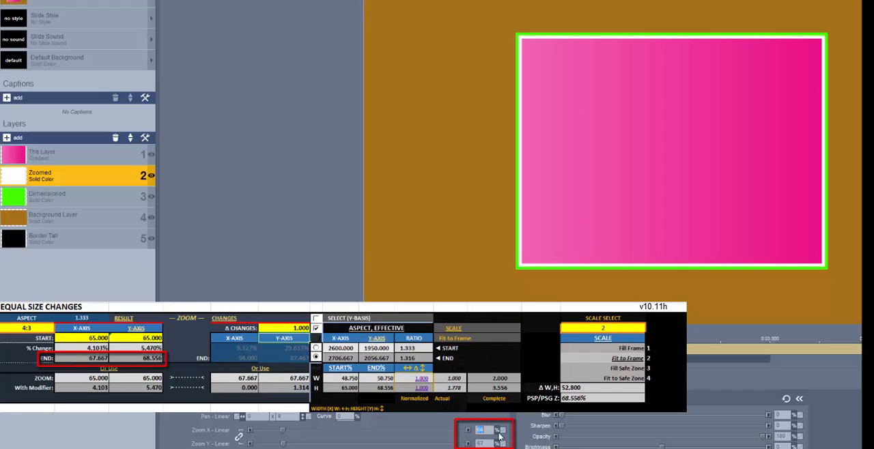
{"action": "type", "text": "6"}
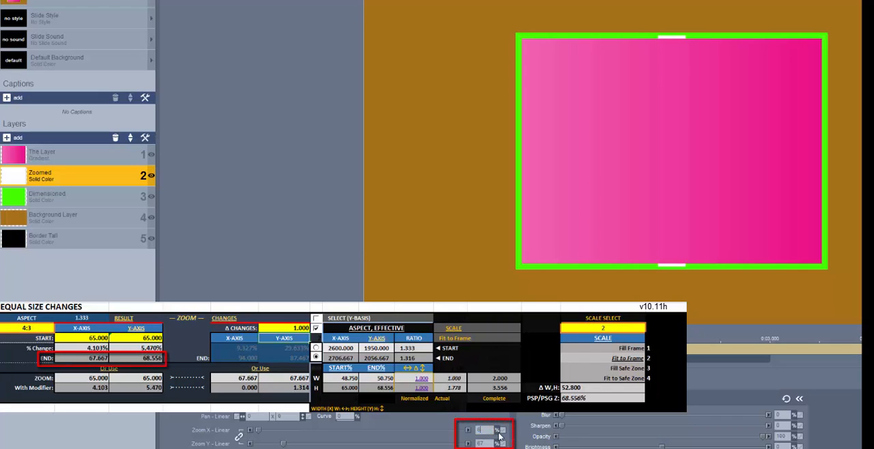
{"action": "type", "text": "7.667"}
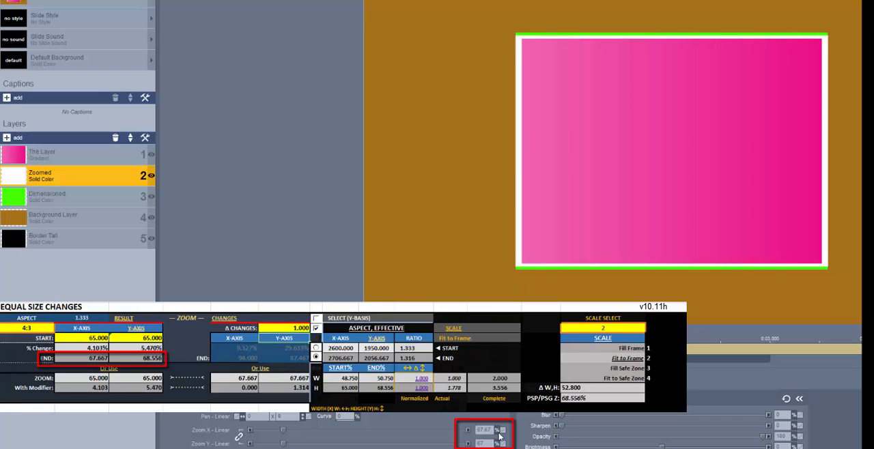
{"action": "key", "text": "Tab"}
{"action": "type", "text": "68."}
{"action": "type", "text": "556"}
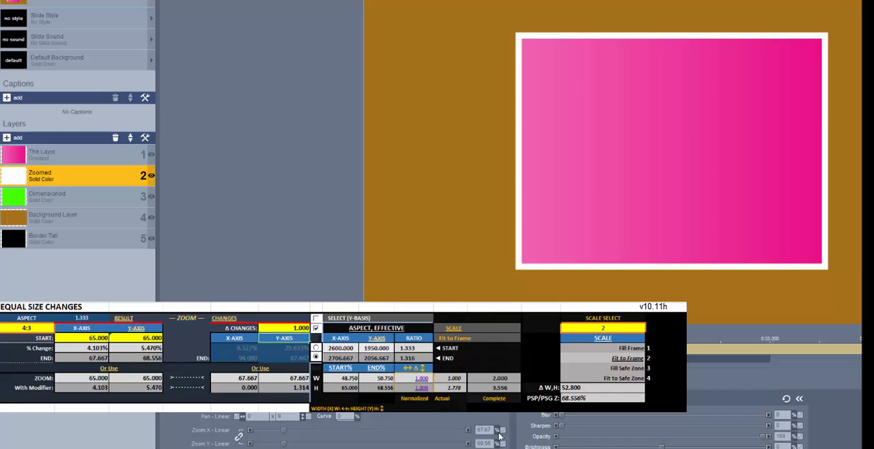
- Toggle the Zoomed layer's visibility off and on to compare both borders at the 1.0 change
{"action": "left_click", "coordinate": [150, 177]}
{"action": "left_click", "coordinate": [151, 176]}
{"action": "left_click", "coordinate": [150, 176]}
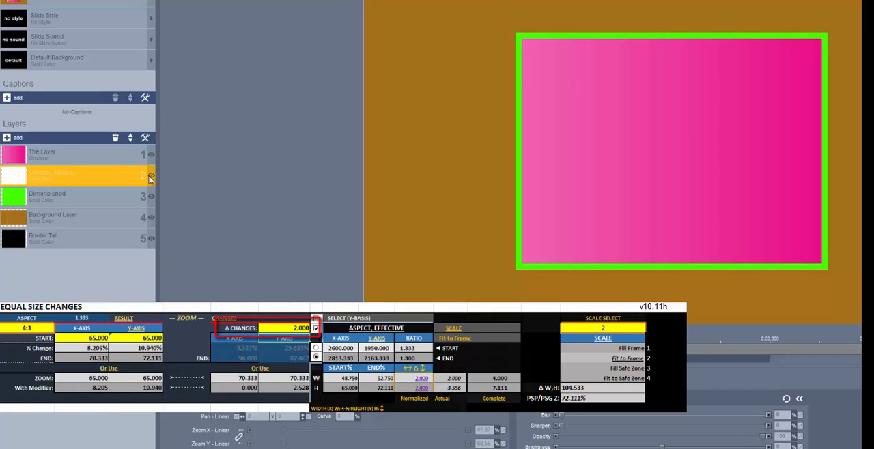
{"action": "left_click", "coordinate": [150, 177]}
- Change the Dimensioned layer's solid color resolution to 2813 x 2163
{"action": "left_click", "coordinate": [117, 198]}
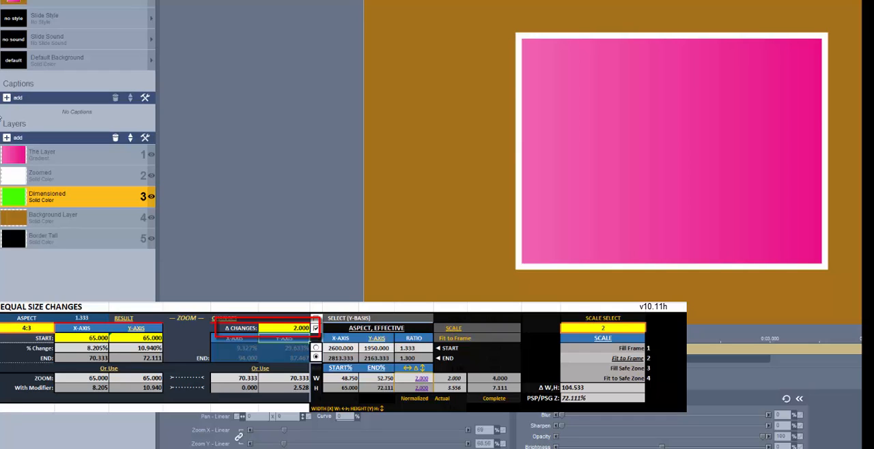
{"action": "right_click", "coordinate": [55, 194]}
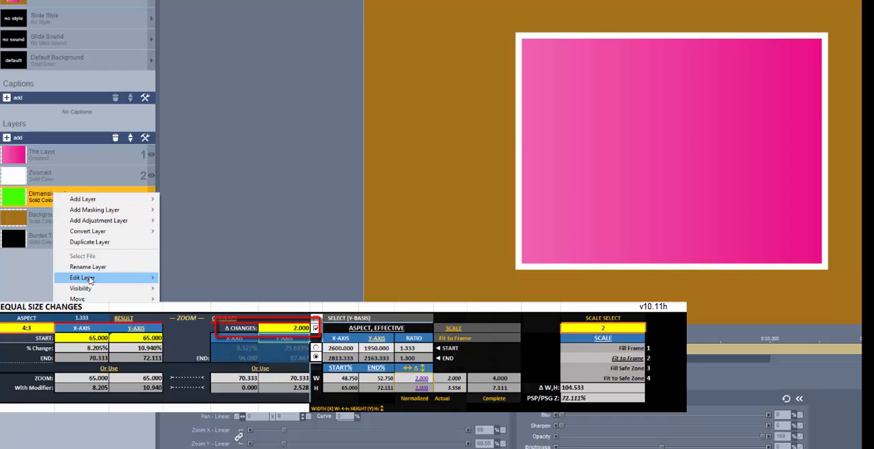
{"action": "mouse_move", "coordinate": [90, 280]}
{"action": "left_click", "coordinate": [198, 300]}
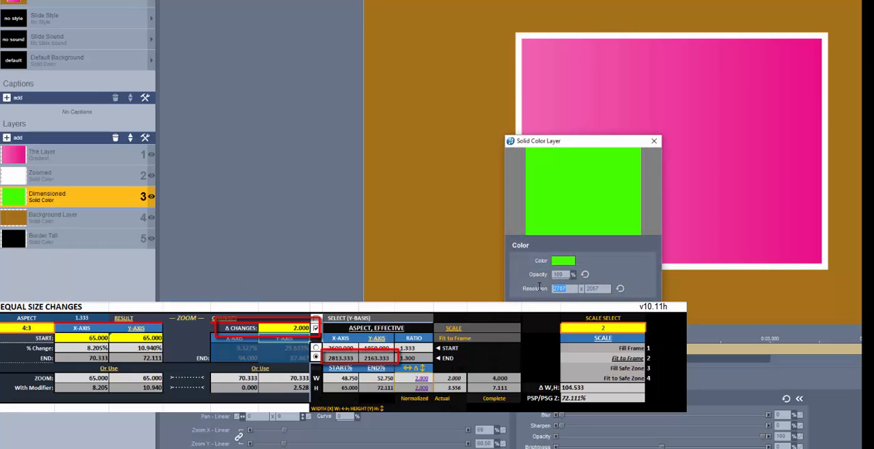
{"action": "type", "text": "2813"}
{"action": "key", "text": "Tab"}
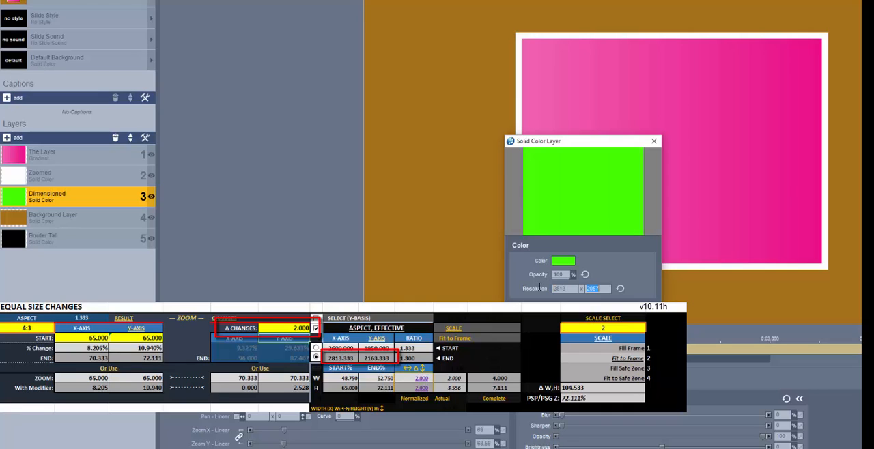
{"action": "type", "text": "2163"}
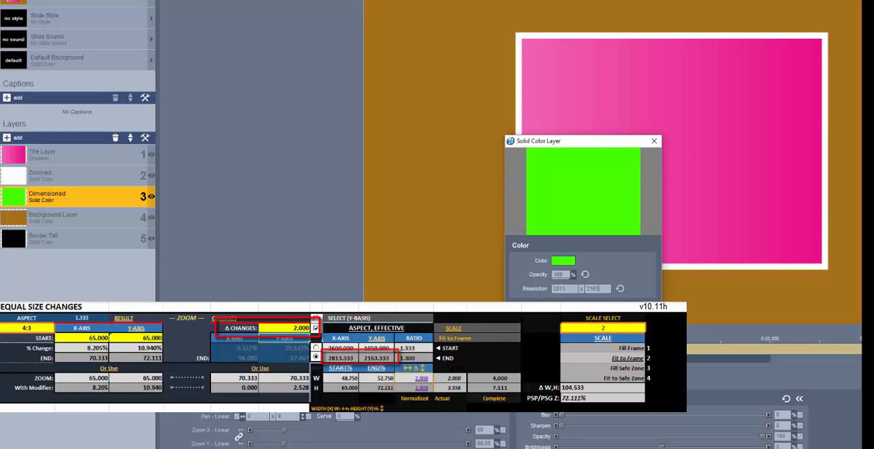
{"action": "left_click", "coordinate": [598, 314]}
- Set the Dimensioned layer's linked zoom to 72.11%
{"action": "double_click", "coordinate": [486, 431]}
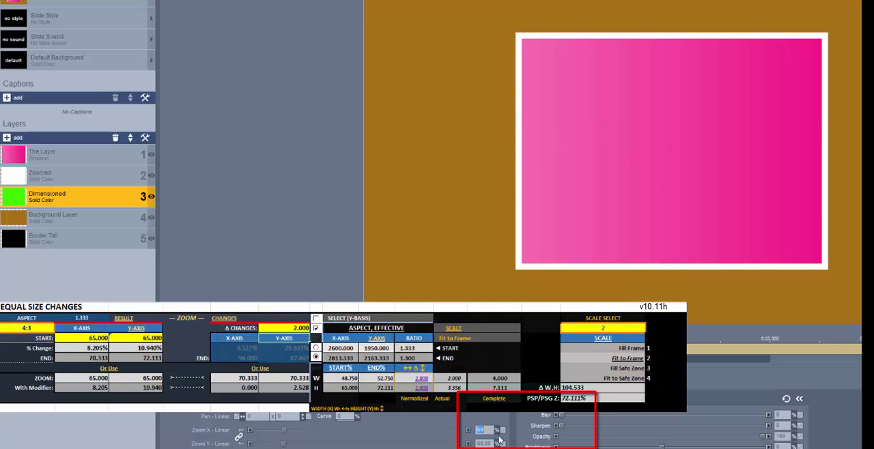
{"action": "type", "text": "72.111"}
{"action": "key", "text": "Return"}
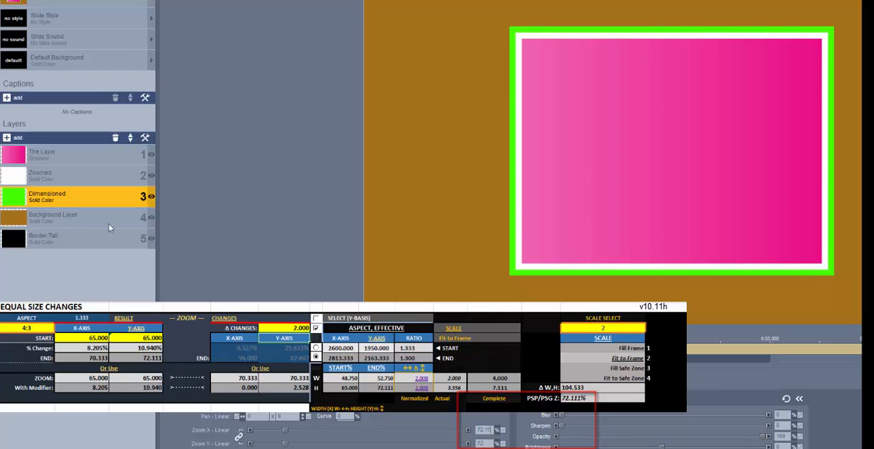
- Set the Zoomed layer's Zoom X to 70.33% and Zoom Y to 72.11%
{"action": "left_click", "coordinate": [91, 176]}
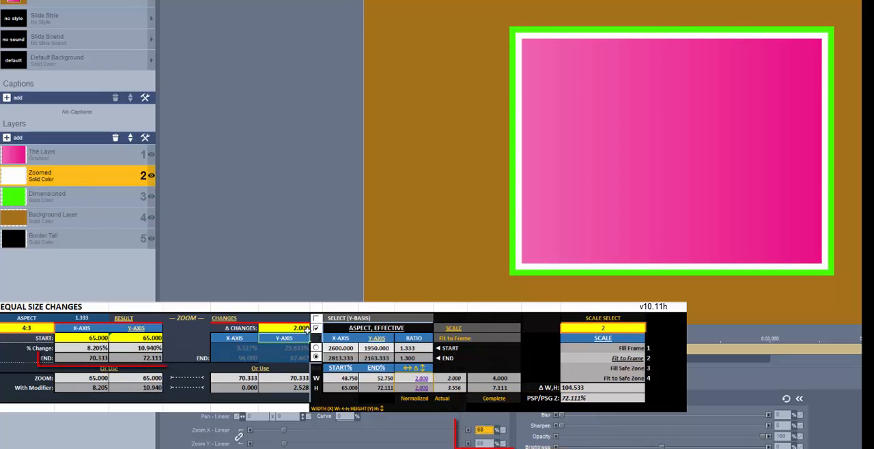
{"action": "double_click", "coordinate": [484, 430]}
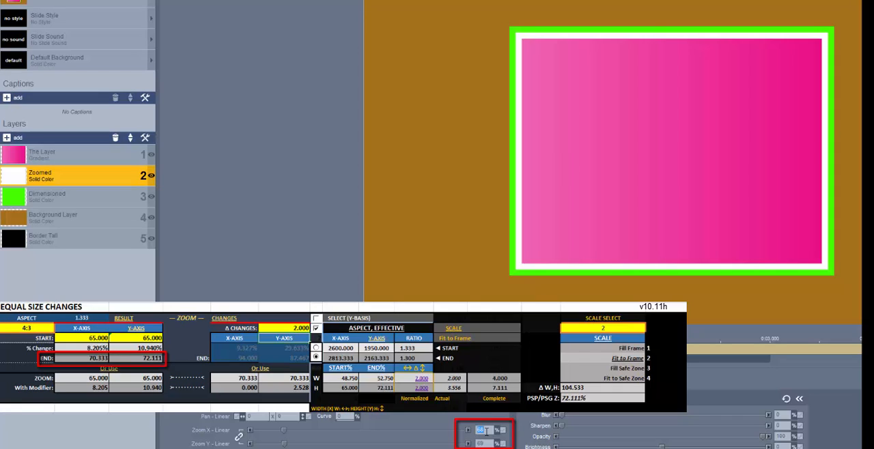
{"action": "type", "text": "70.333"}
{"action": "key", "text": "Tab"}
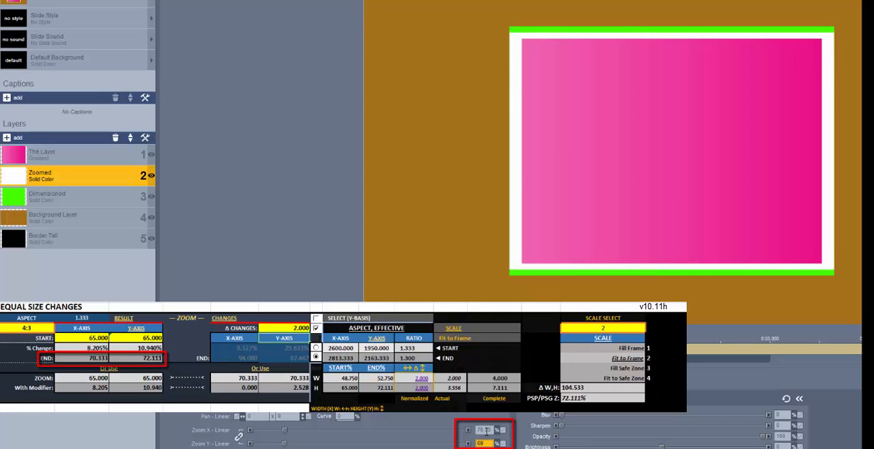
{"action": "type", "text": "72.111"}
{"action": "key", "text": "Tab"}
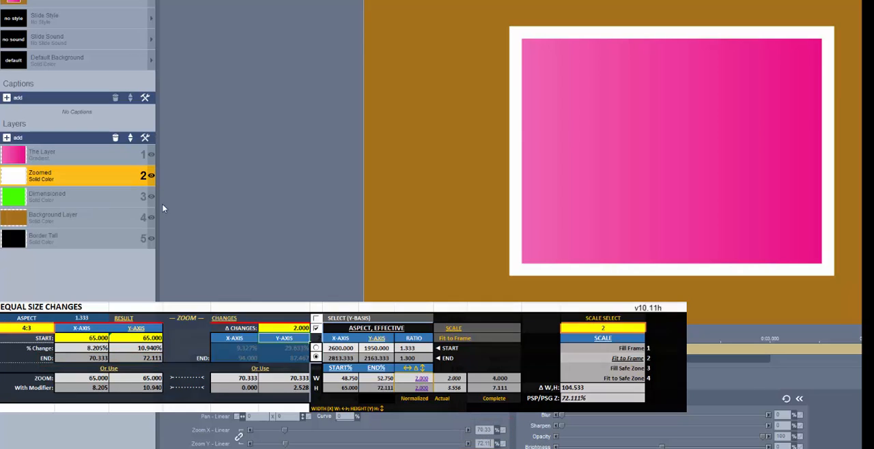
- Toggle the Zoomed layer's visibility off and on to compare both borders at the 2.0 change
{"action": "left_click", "coordinate": [151, 177]}
{"action": "left_click", "coordinate": [152, 177]}
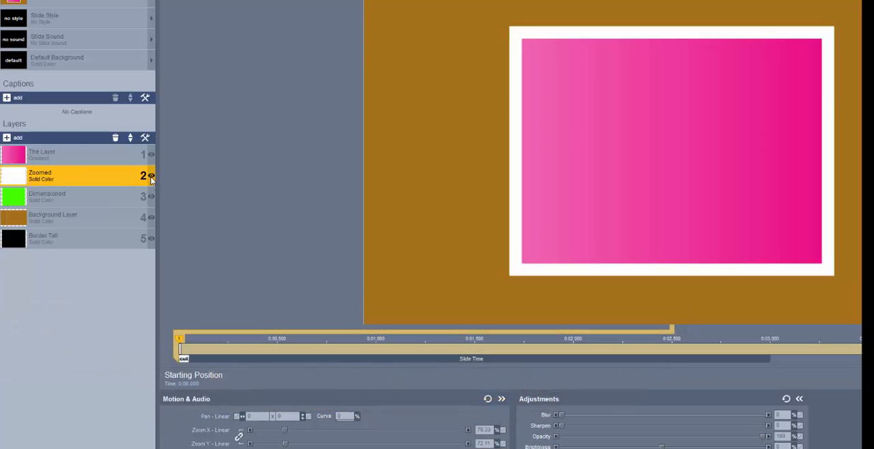
{"action": "left_click", "coordinate": [151, 176]}
{"action": "left_click", "coordinate": [151, 176]}
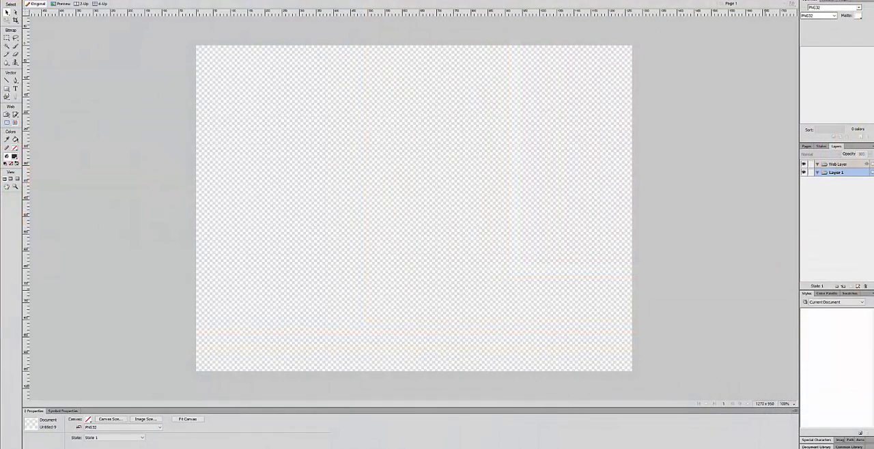
- Resize the blank document's canvas to 1400 x 1080 pixels, matching the calculator's rounded end dimensions
{"action": "left_click", "coordinate": [80, 0]}
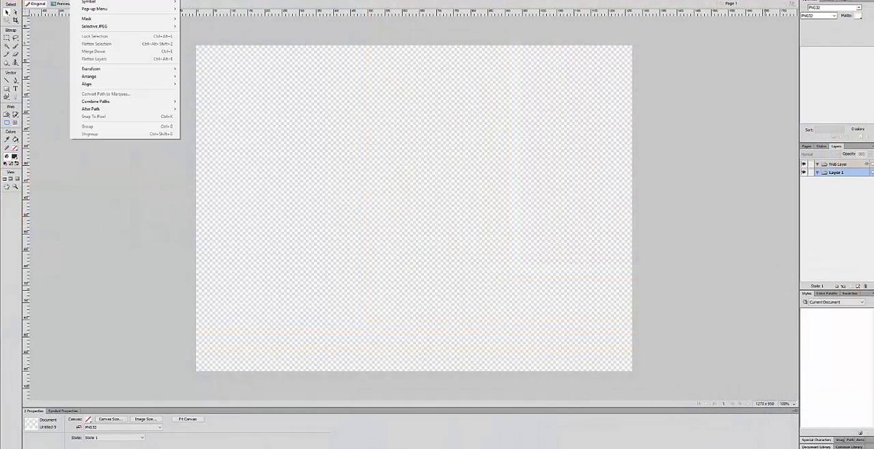
{"action": "mouse_move", "coordinate": [90, 0]}
{"action": "left_click", "coordinate": [203, 0]}
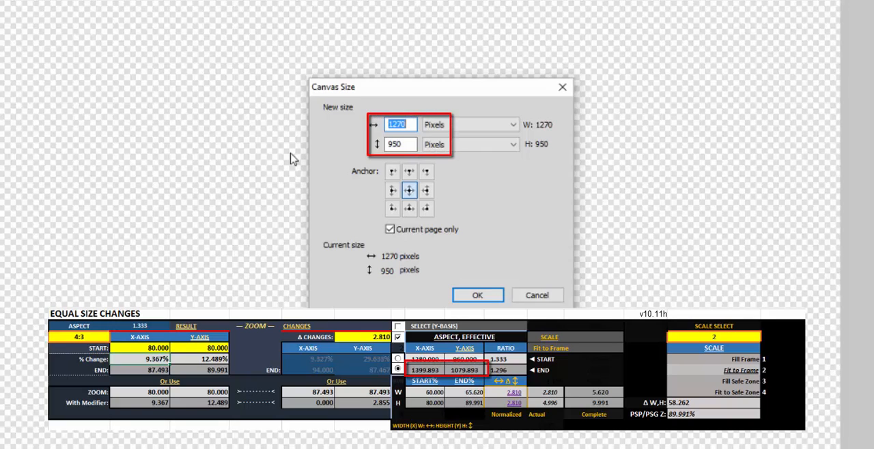
{"action": "type", "text": "1400"}
{"action": "key", "text": "Tab"}
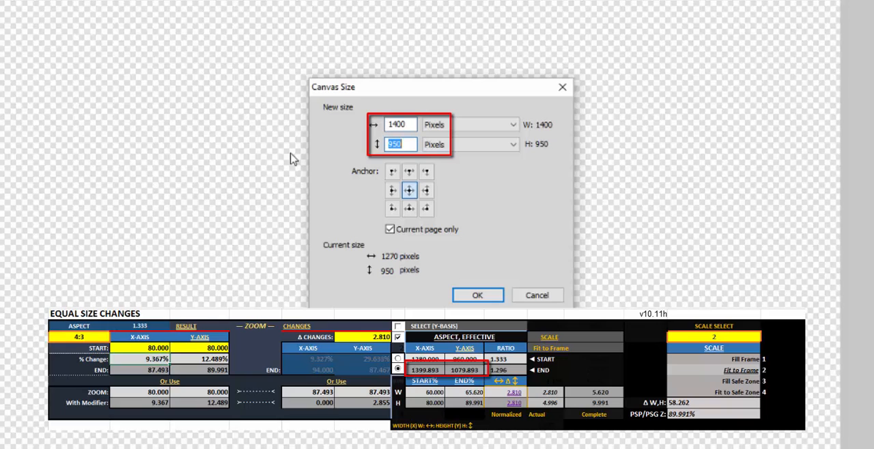
{"action": "type", "text": "1080"}
{"action": "key", "text": "Tab"}
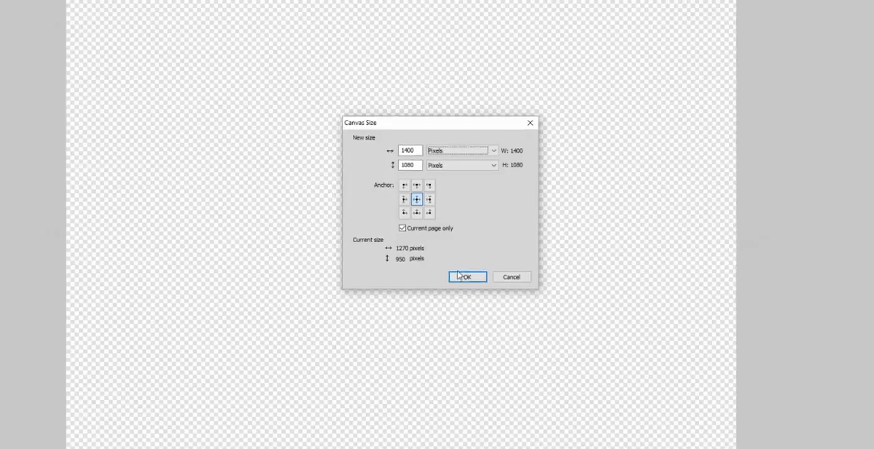
{"action": "left_click", "coordinate": [473, 297]}
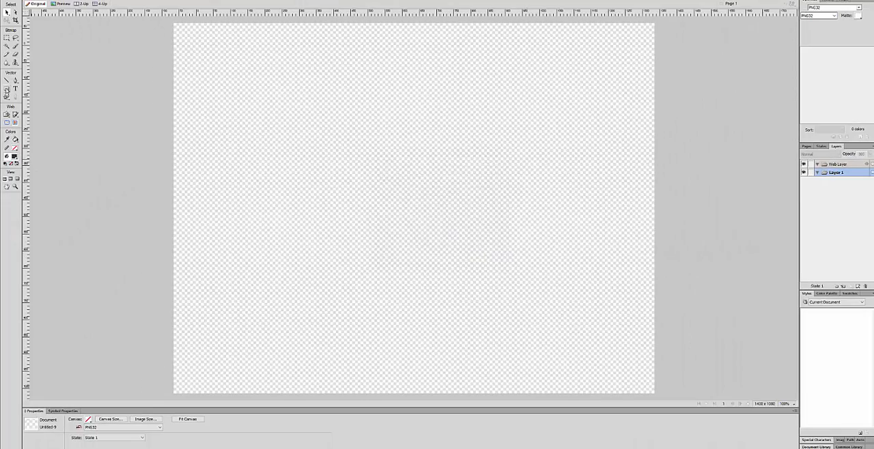
- Draw a rectangle on the canvas and set its size to 1400 x 1080
{"action": "left_click", "coordinate": [7, 91]}
{"action": "left_click_drag", "start_coordinate": [252, 106], "coordinate": [433, 195]}
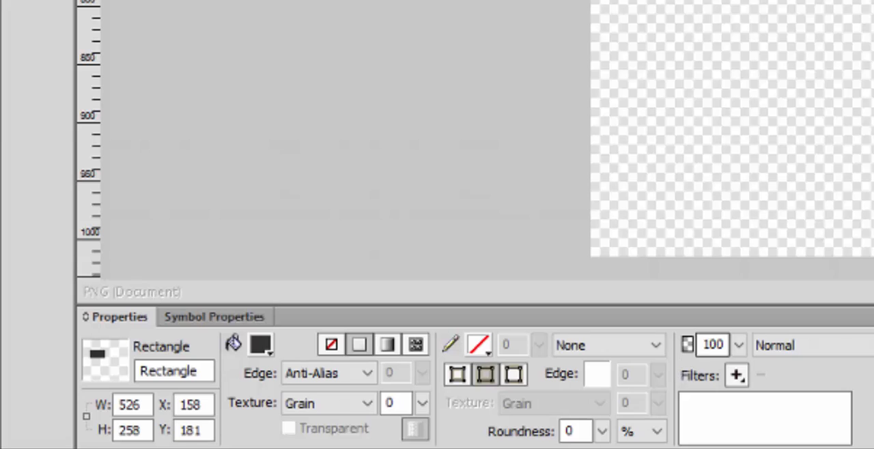
{"action": "double_click", "coordinate": [134, 405]}
{"action": "type", "text": "525"}
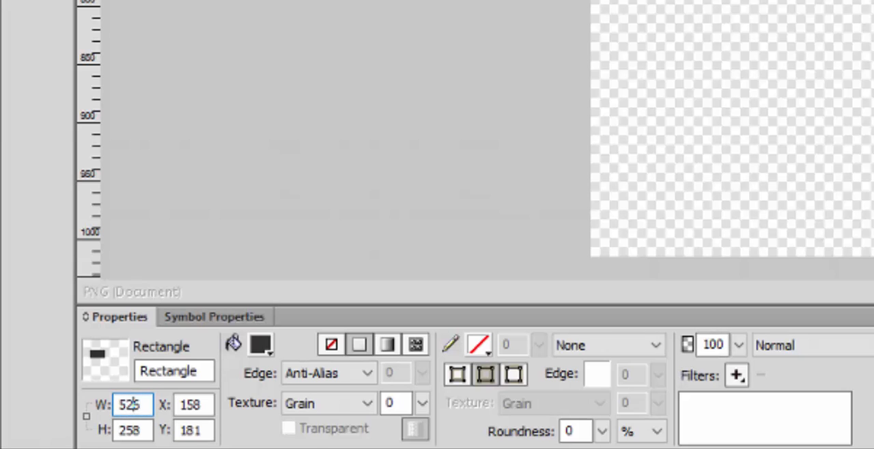
{"action": "double_click", "coordinate": [129, 407]}
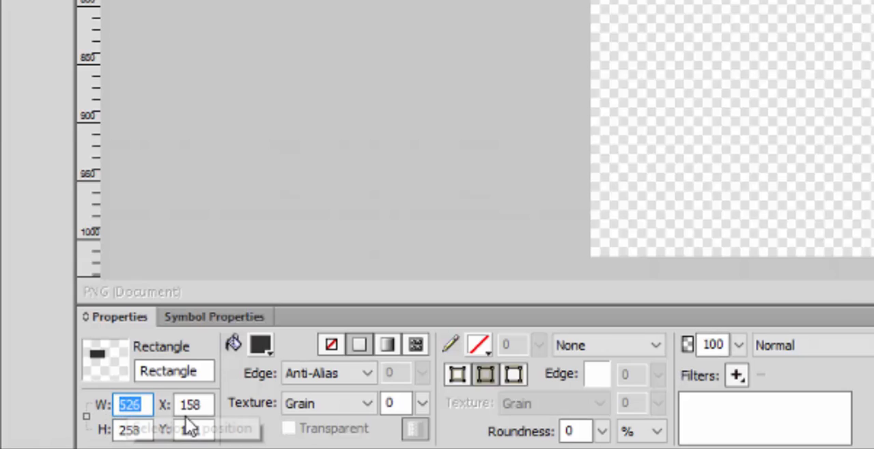
{"action": "type", "text": "1400"}
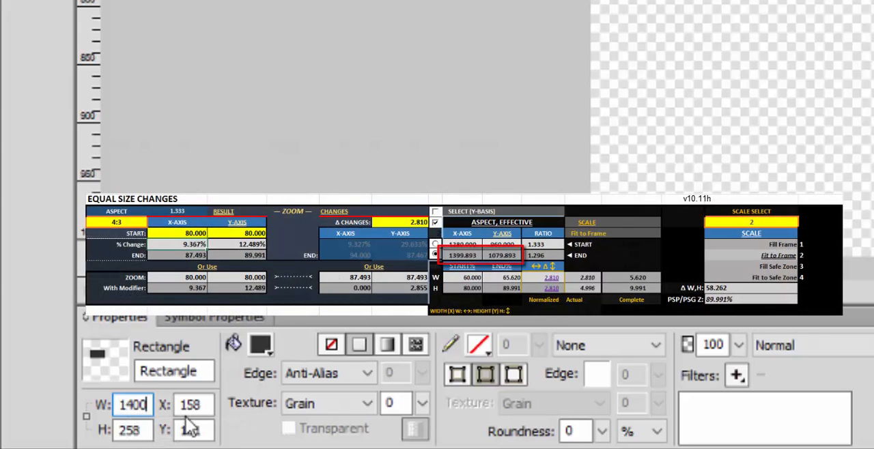
{"action": "key", "text": "Tab"}
{"action": "type", "text": "10"}
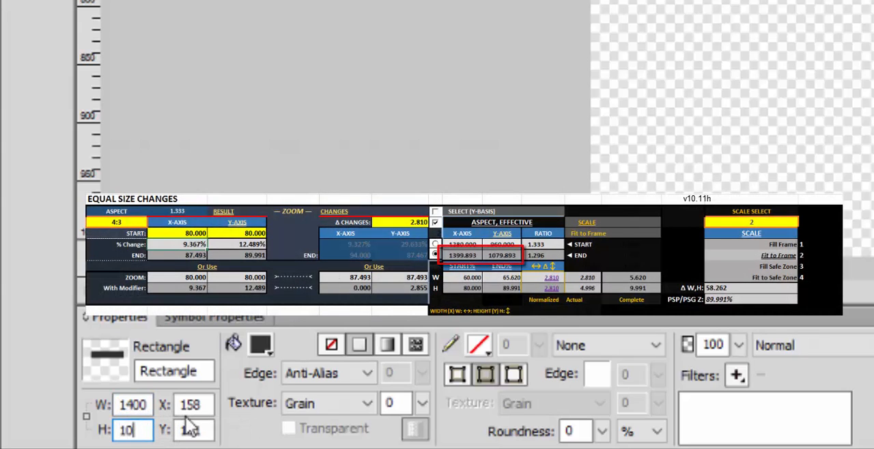
{"action": "type", "text": "80"}
{"action": "key", "text": "Tab"}
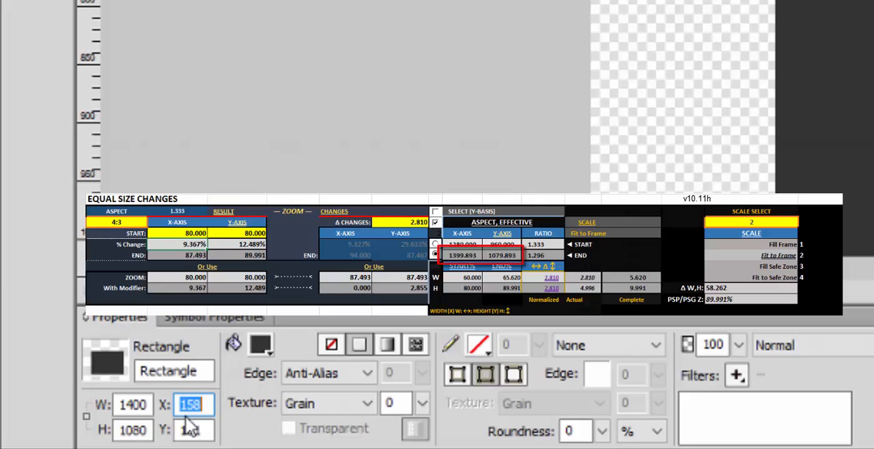
- Position the rectangle at X 0 and Y 0 on the canvas
{"action": "type", "text": "0"}
{"action": "key", "text": "Tab"}
{"action": "type", "text": "0"}
{"action": "key", "text": "Tab"}
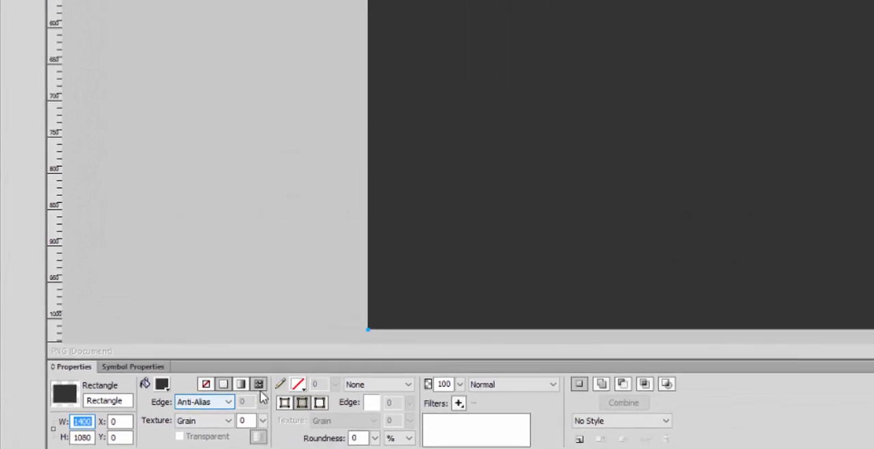
- Fill the rectangle with the Wood pattern and add a flat Inner Bevel filter with a width of 20
{"action": "left_click", "coordinate": [406, 349]}
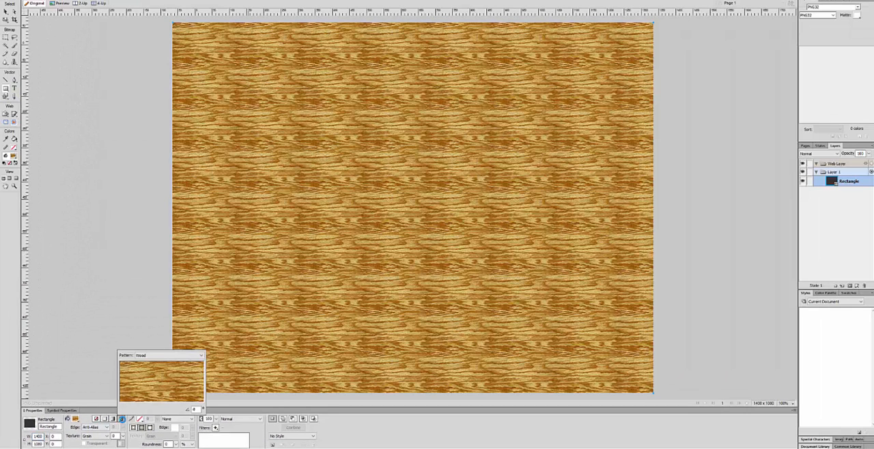
{"action": "left_click", "coordinate": [122, 420]}
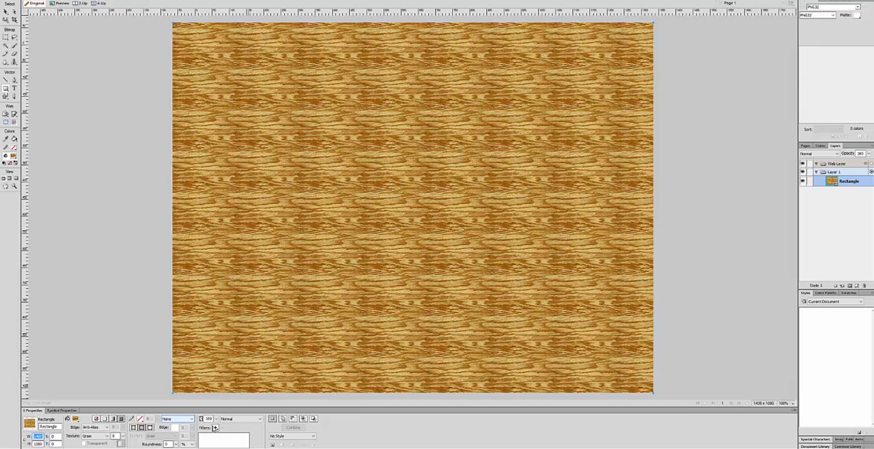
{"action": "left_click", "coordinate": [215, 428]}
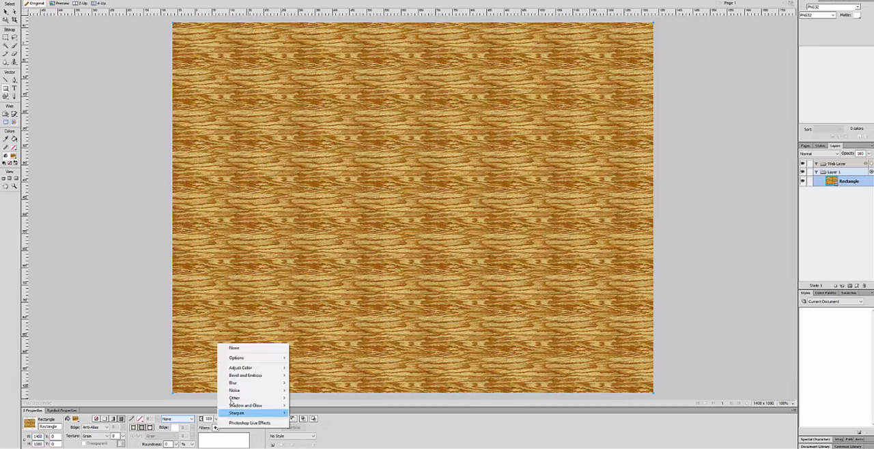
{"action": "mouse_move", "coordinate": [246, 376]}
{"action": "left_click", "coordinate": [201, 377]}
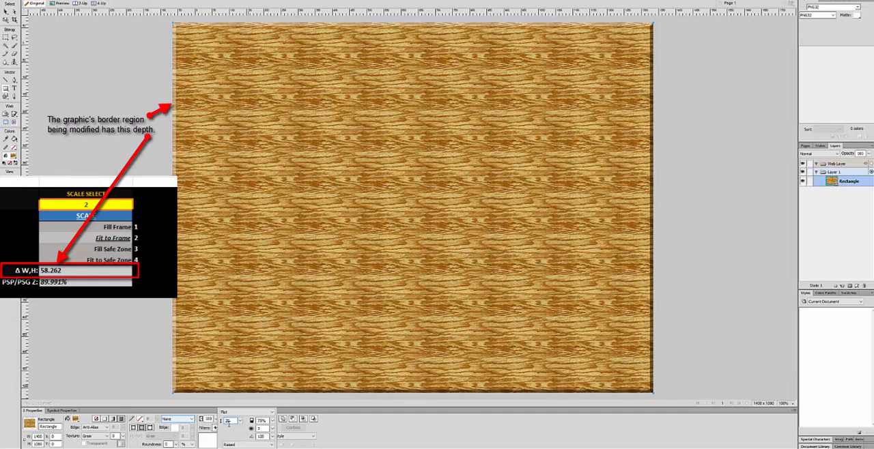
{"action": "key", "text": "Return"}
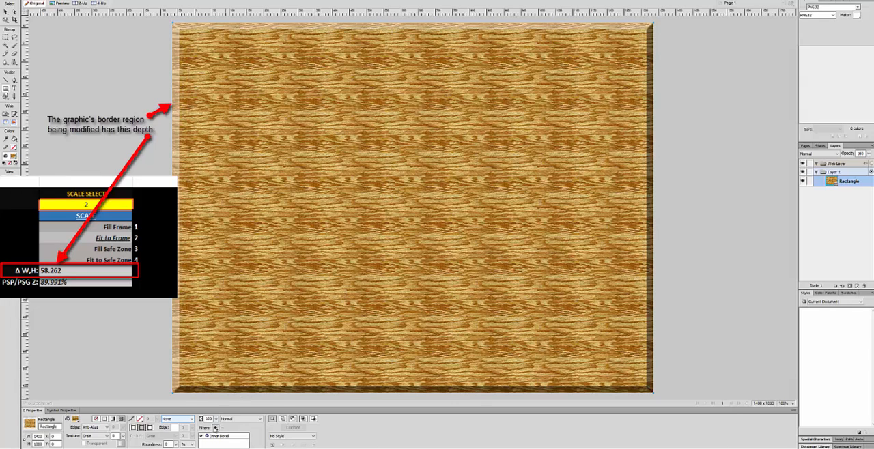
- Add a second Inner Bevel filter to the wood rectangle, using the Frame 1 edge shape and a width of 10
{"action": "left_click", "coordinate": [215, 428]}
{"action": "mouse_move", "coordinate": [242, 375]}
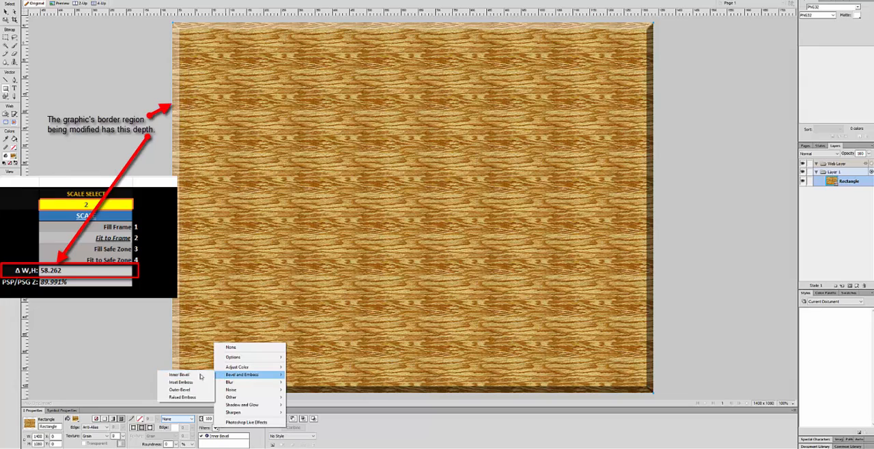
{"action": "left_click", "coordinate": [181, 383]}
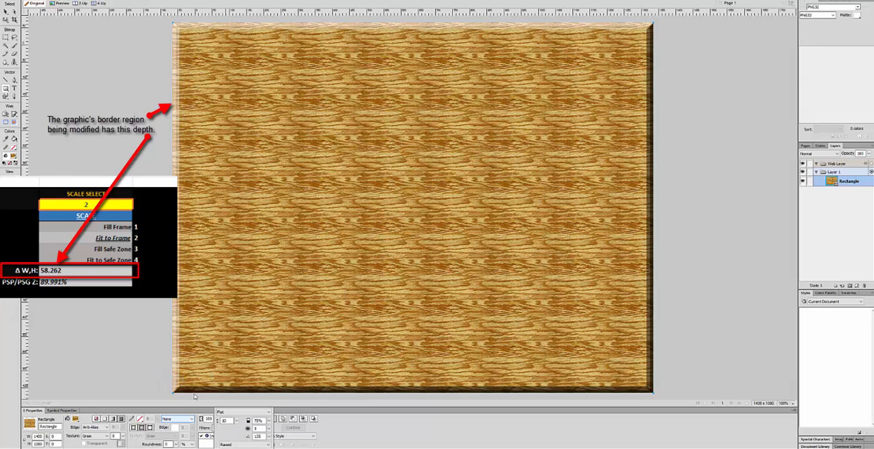
{"action": "left_click", "coordinate": [229, 413]}
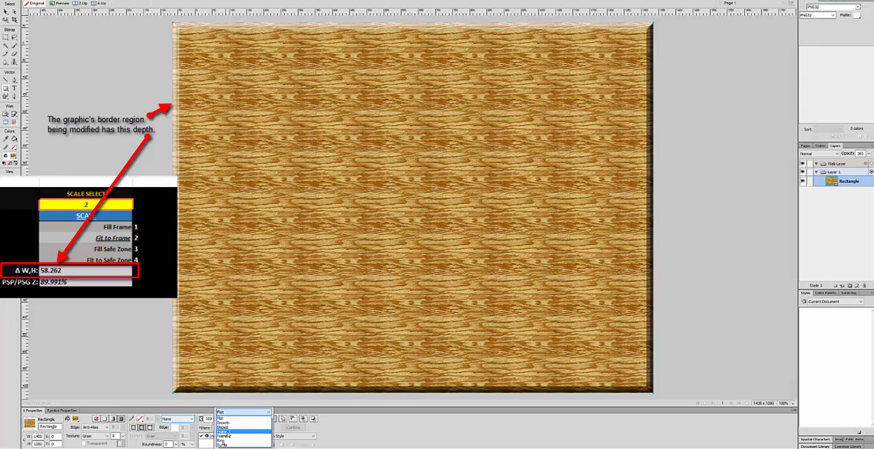
{"action": "left_click", "coordinate": [224, 433]}
{"action": "key", "text": "Return"}
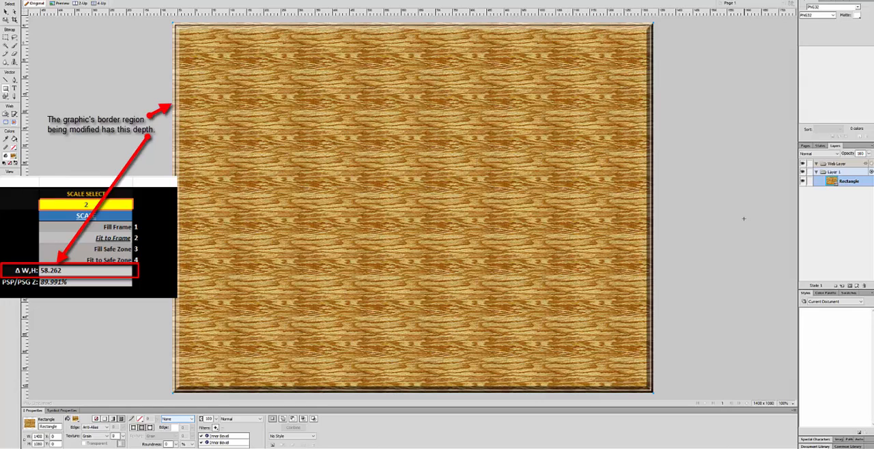
- Duplicate the beveled wood rectangle within Layer 1
{"action": "right_click", "coordinate": [844, 185]}
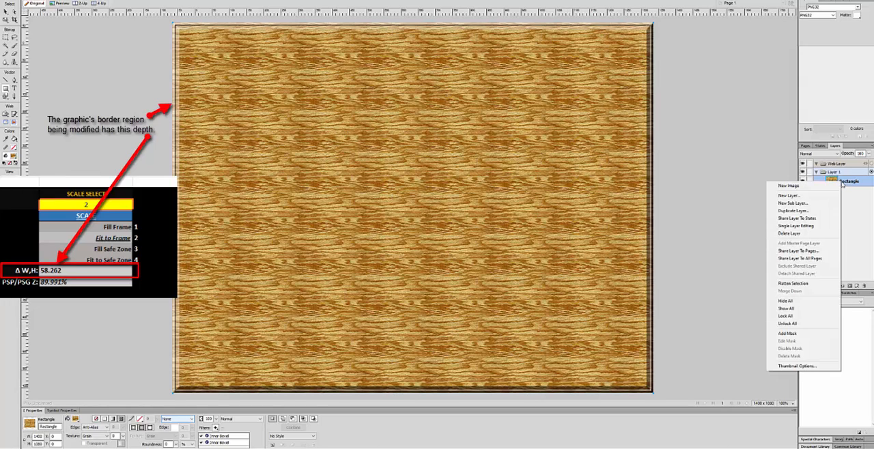
{"action": "left_click", "coordinate": [845, 182]}
{"action": "left_click", "coordinate": [846, 181]}
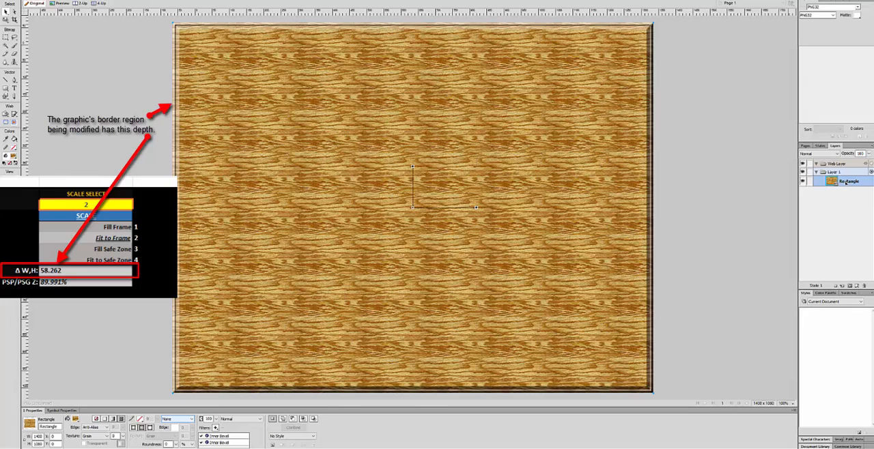
{"action": "key", "text": "ctrl+v"}
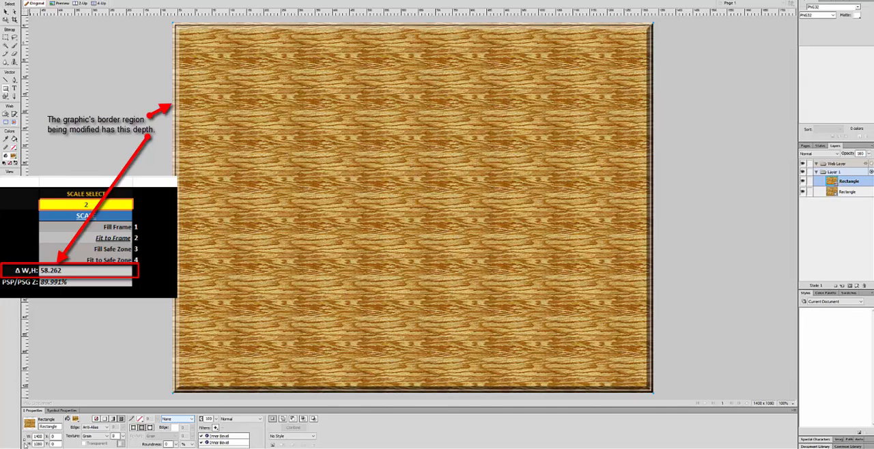
- Resize the upper rectangle copy to 1320 x 1000 and position it at X 40, Y 40
{"action": "double_click", "coordinate": [39, 436]}
{"action": "type", "text": "132"}
{"action": "key", "text": "Tab"}
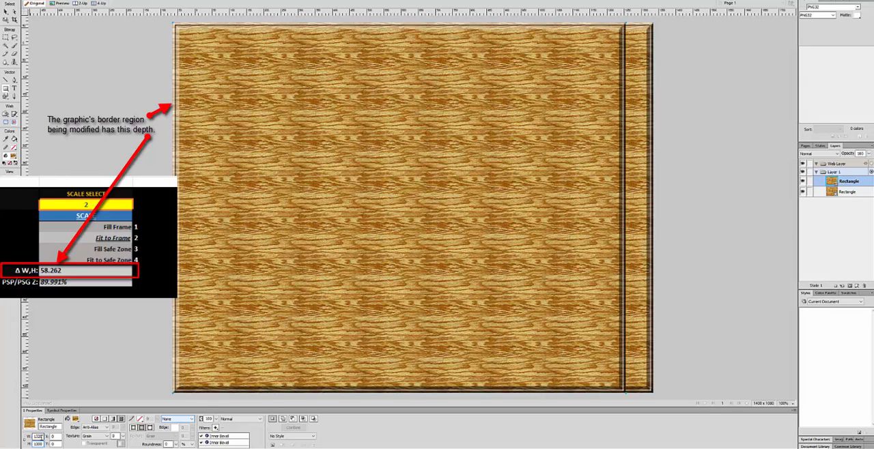
{"action": "key", "text": "Tab"}
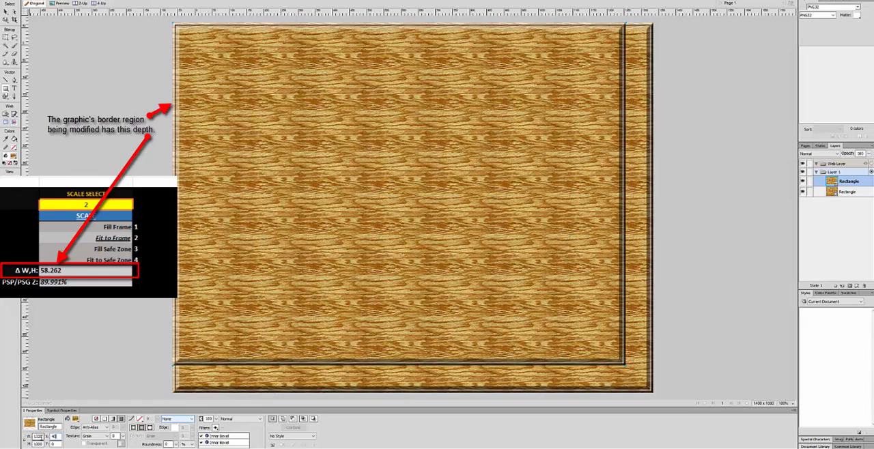
{"action": "key", "text": "Tab"}
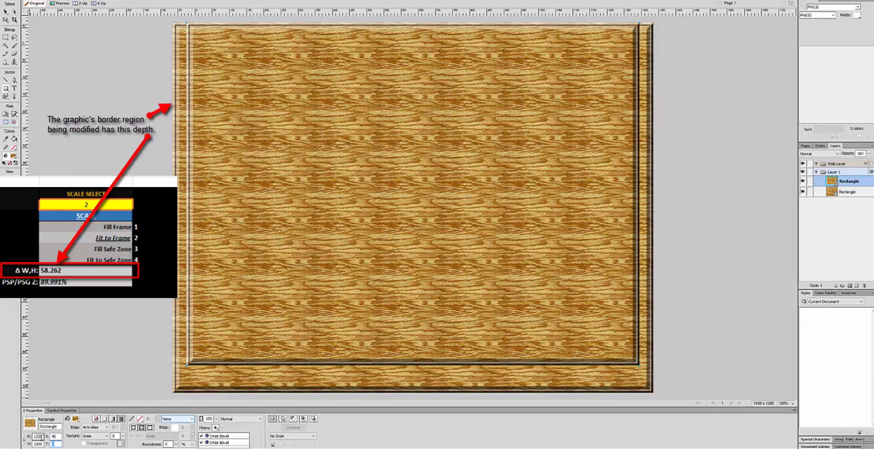
{"action": "key", "text": "Tab"}
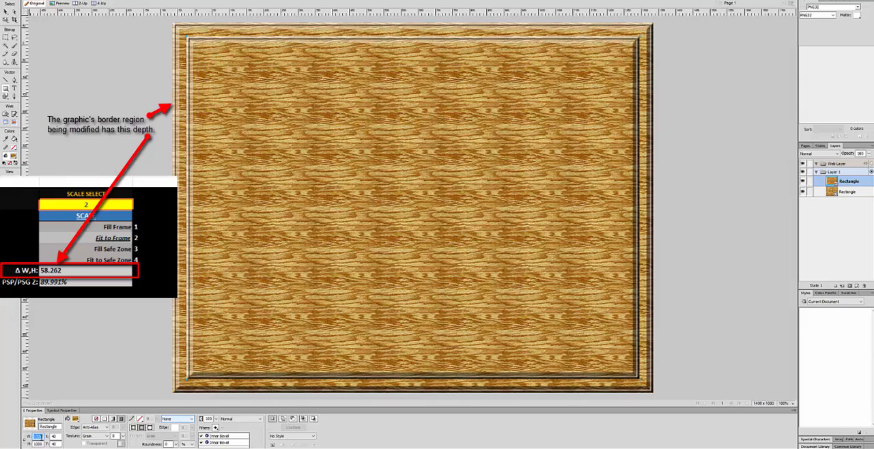
- Remove the Frame 1 bevel from the upper rectangle and set its flat Inner Bevel angle to about 328
{"action": "left_click", "coordinate": [222, 428]}
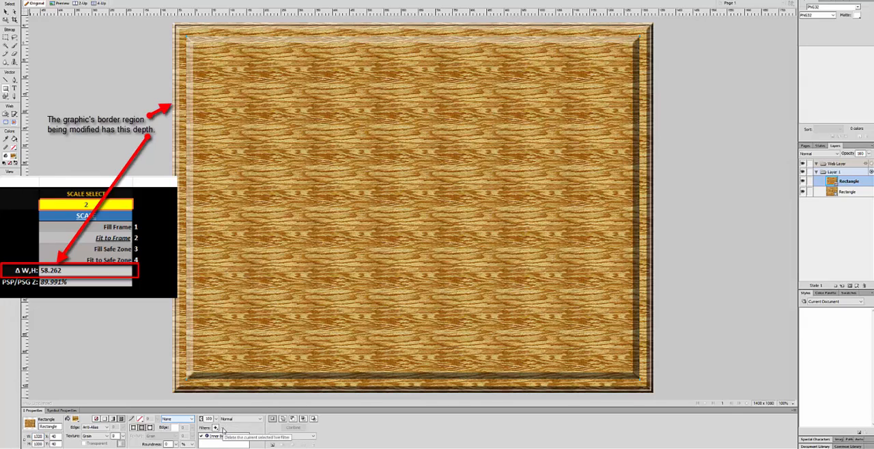
{"action": "left_click", "coordinate": [208, 437]}
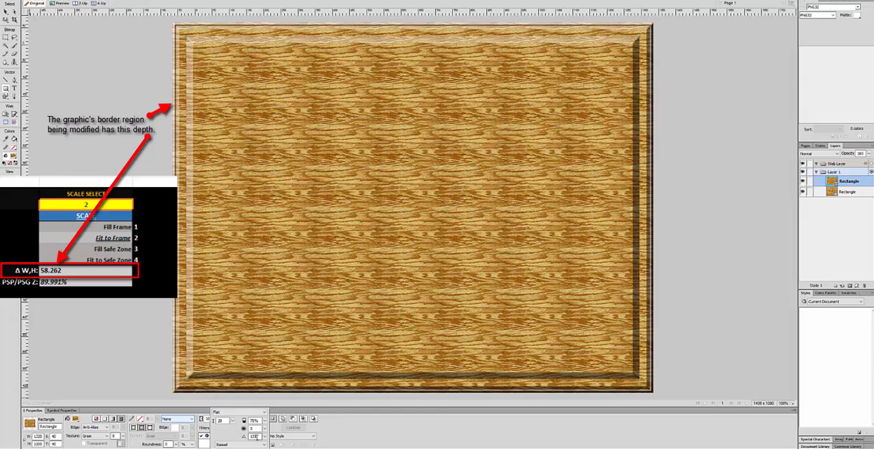
{"action": "left_click", "coordinate": [264, 437]}
{"action": "left_click_drag", "start_coordinate": [258, 426], "coordinate": [261, 435]}
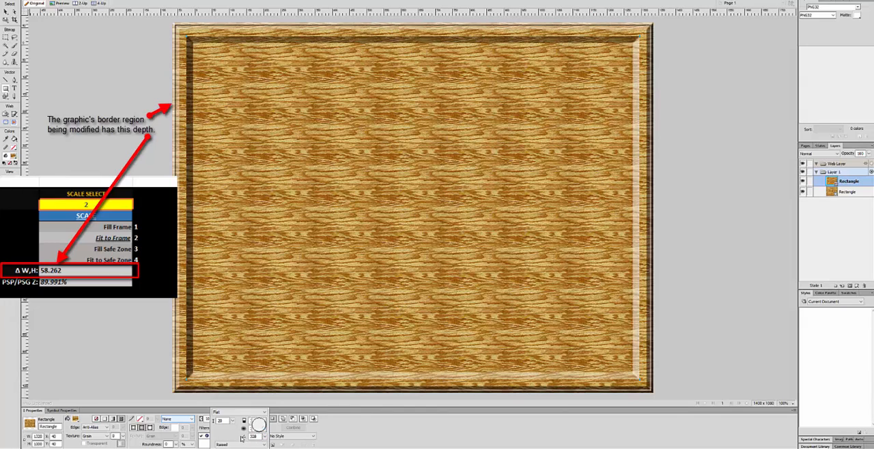
{"action": "left_click", "coordinate": [233, 435]}
{"action": "left_click", "coordinate": [209, 446]}
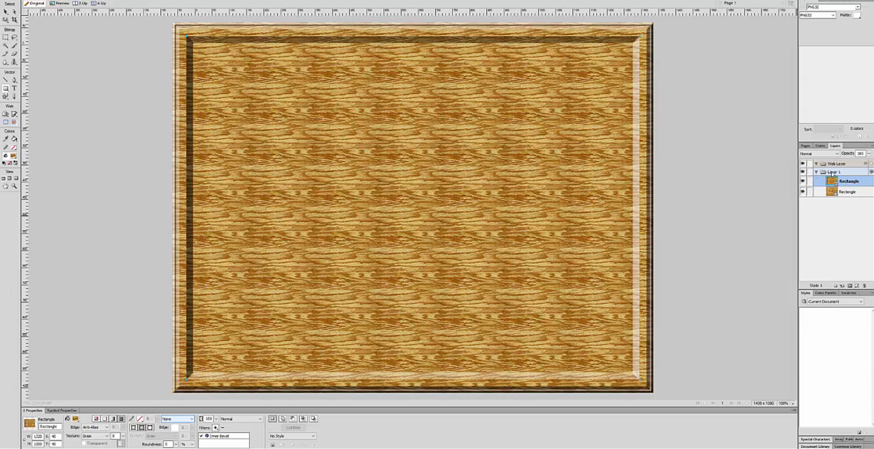
- Duplicate Layer 1 once, inserting the copy after the current layer, and hide the original Layer 1
{"action": "right_click", "coordinate": [832, 172]}
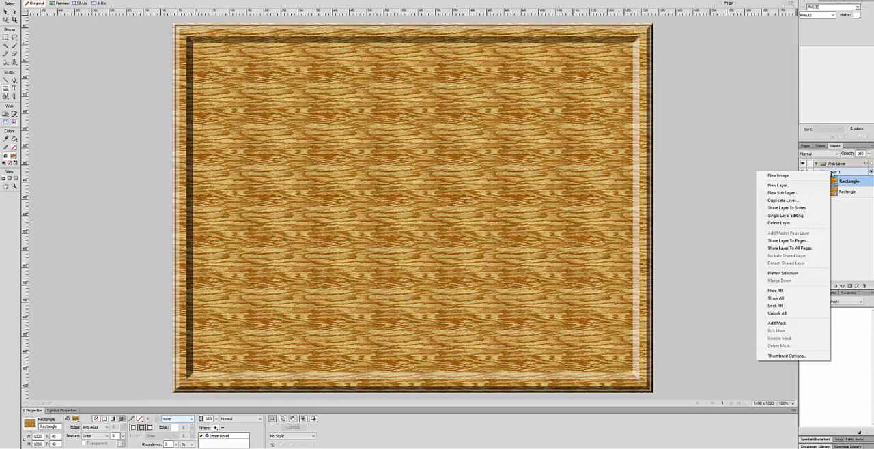
{"action": "left_click", "coordinate": [782, 200]}
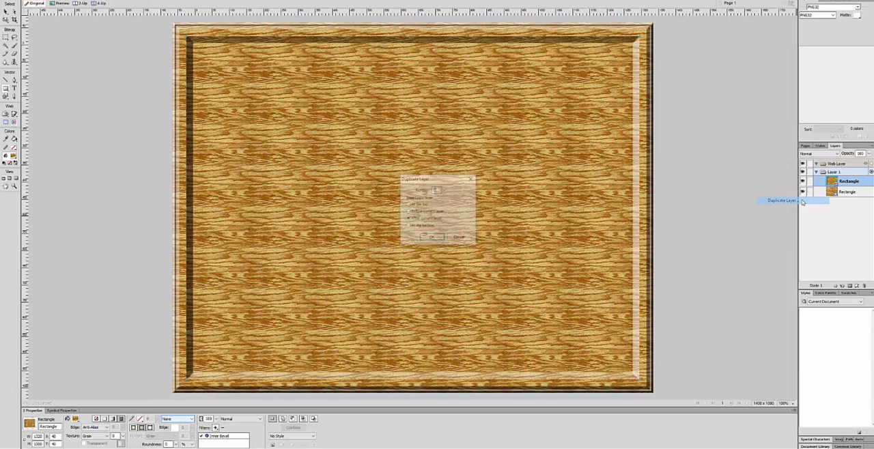
{"action": "left_click", "coordinate": [432, 238]}
{"action": "left_click", "coordinate": [804, 173]}
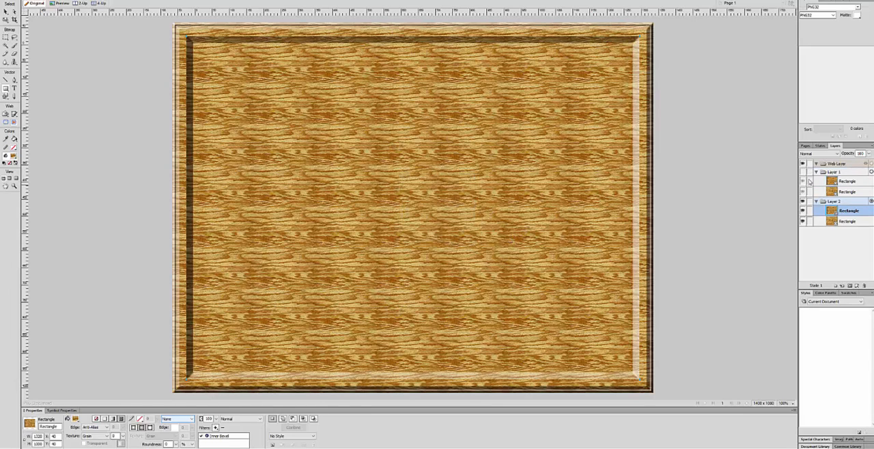
- Flatten both wood rectangles in Layer 2 into a single bitmap
{"action": "left_click", "coordinate": [843, 204]}
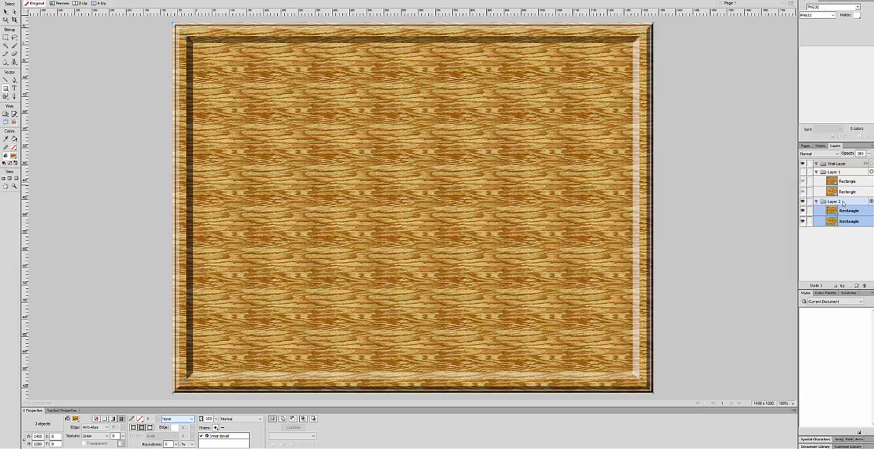
{"action": "right_click", "coordinate": [842, 204]}
{"action": "left_click", "coordinate": [803, 303]}
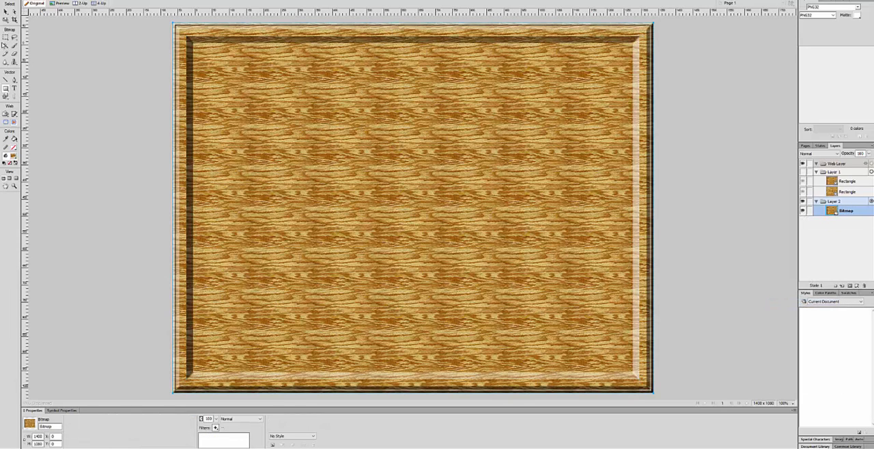
- Make a rectangular marquee inside the wood bitmap and set it to about 1272 x 952 at X 64, Y 64
{"action": "left_click", "coordinate": [6, 38]}
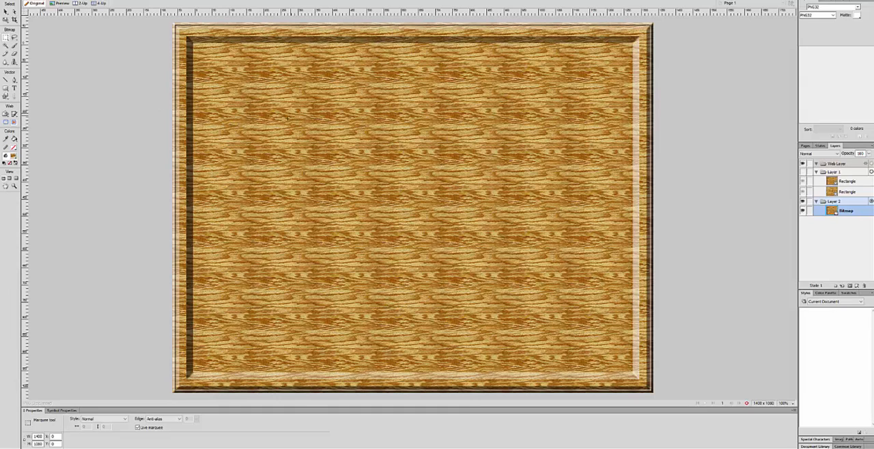
{"action": "left_click_drag", "start_coordinate": [279, 118], "coordinate": [439, 192]}
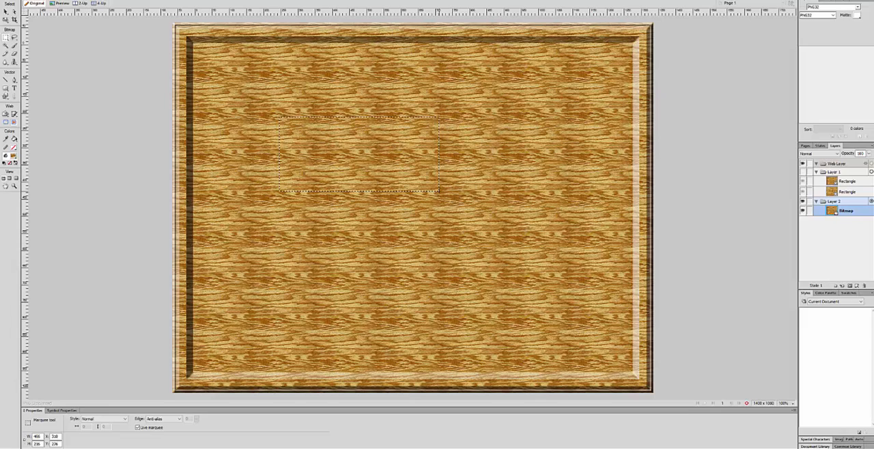
{"action": "double_click", "coordinate": [37, 436]}
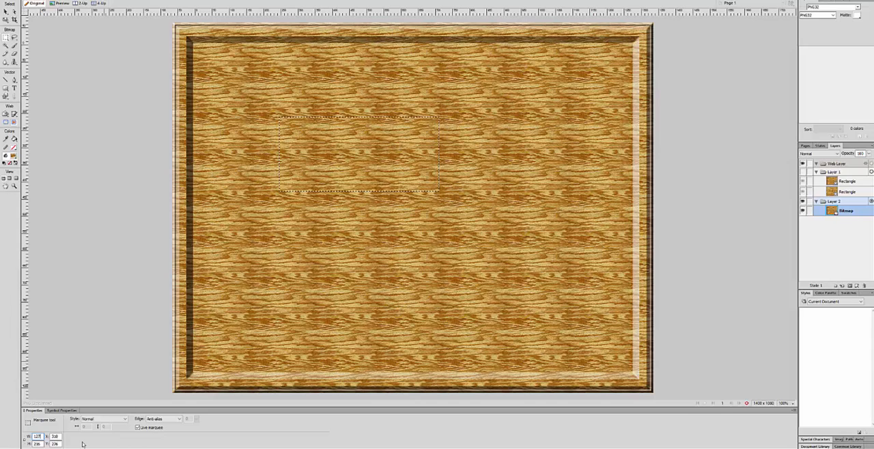
{"action": "key", "text": "Tab"}
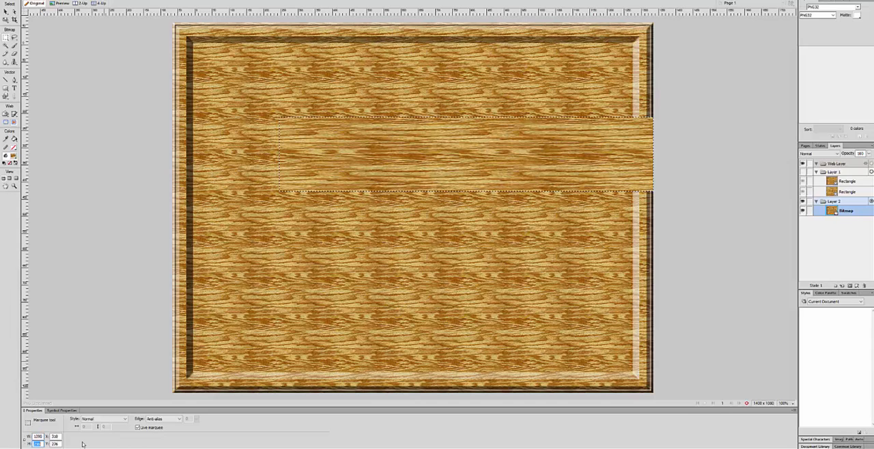
{"action": "type", "text": "982"}
{"action": "key", "text": "Tab"}
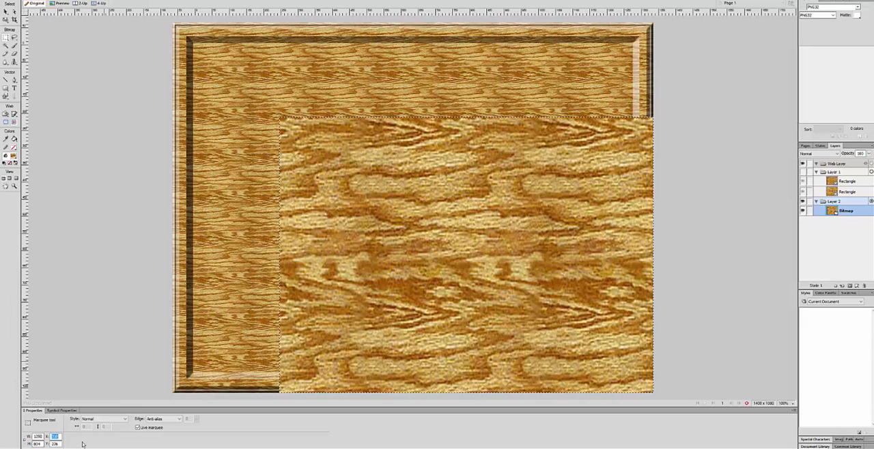
{"action": "type", "text": "64"}
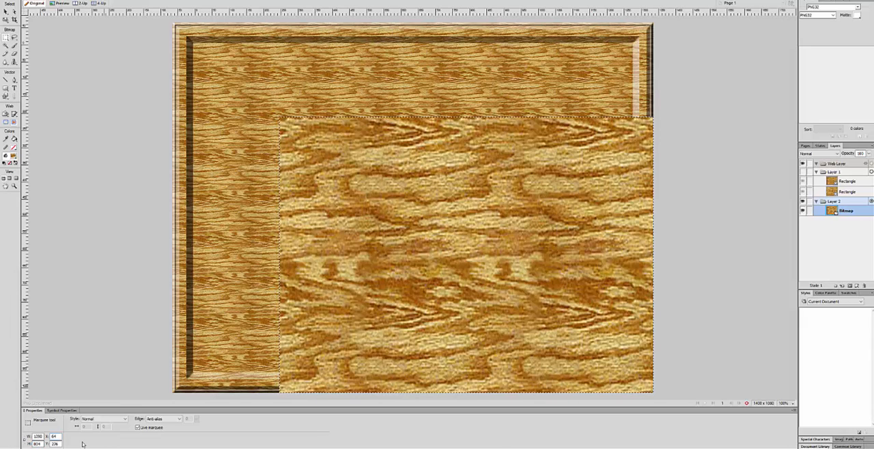
{"action": "key", "text": "Tab"}
{"action": "type", "text": "64"}
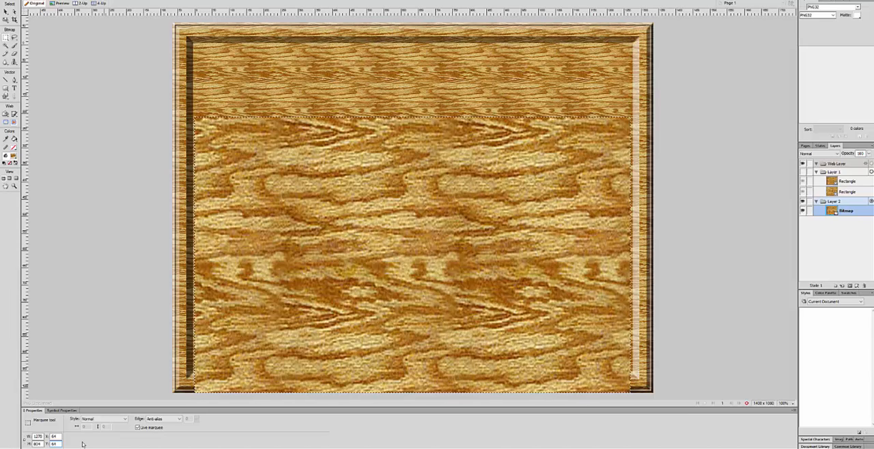
{"action": "key", "text": "Tab"}
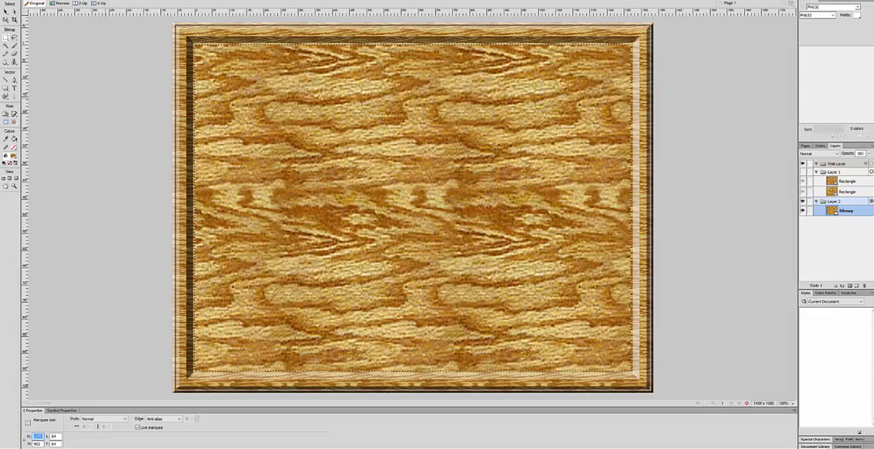
- Delete the selected centre of the wood bitmap to leave a hollow frame, and clear the marquee
{"action": "key", "text": "Delete"}
{"action": "key", "text": "Delete"}
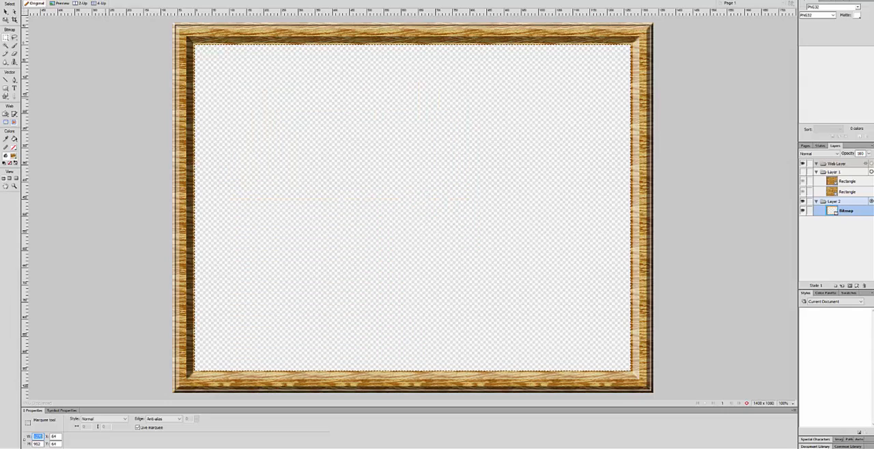
{"action": "left_click", "coordinate": [60, 1]}
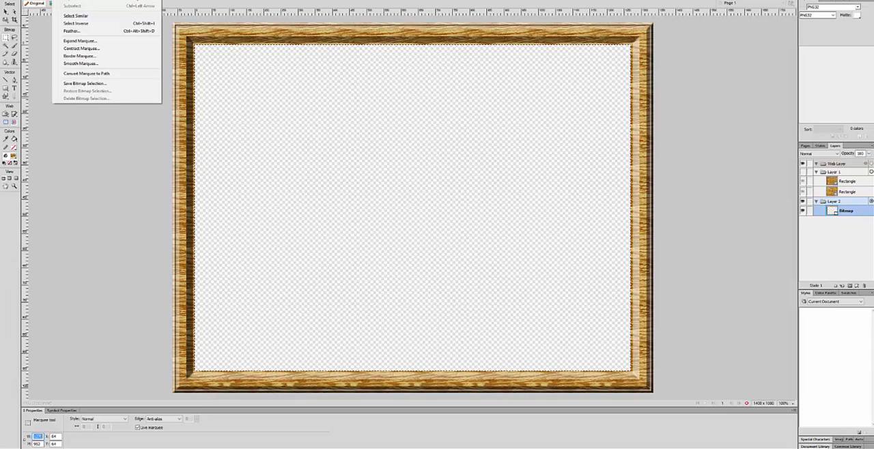
{"action": "left_click", "coordinate": [72, 0]}
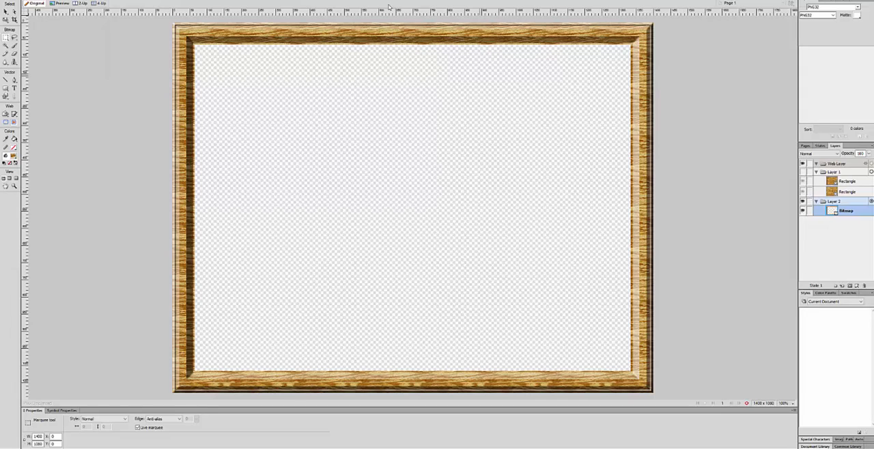
- Add an Inner Bevel filter to the hollow frame bitmap, using the Frame 1 edge shape and a width of 5
{"action": "left_click", "coordinate": [5, 11]}
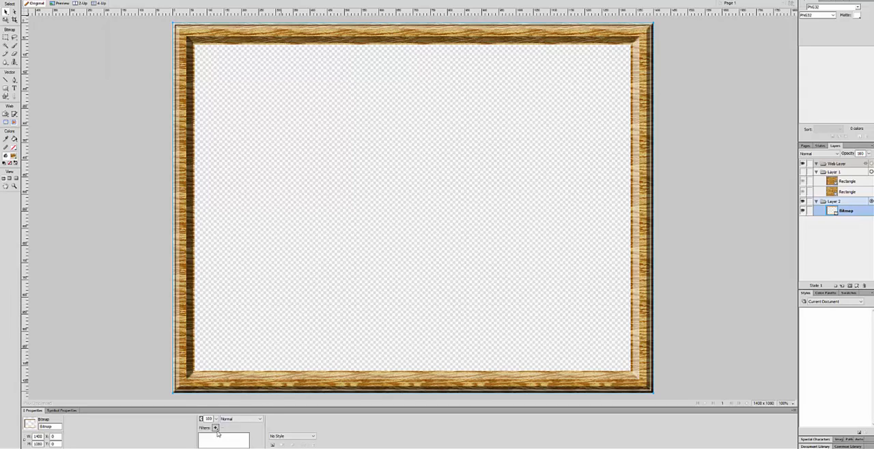
{"action": "left_click", "coordinate": [215, 427]}
{"action": "mouse_move", "coordinate": [238, 380]}
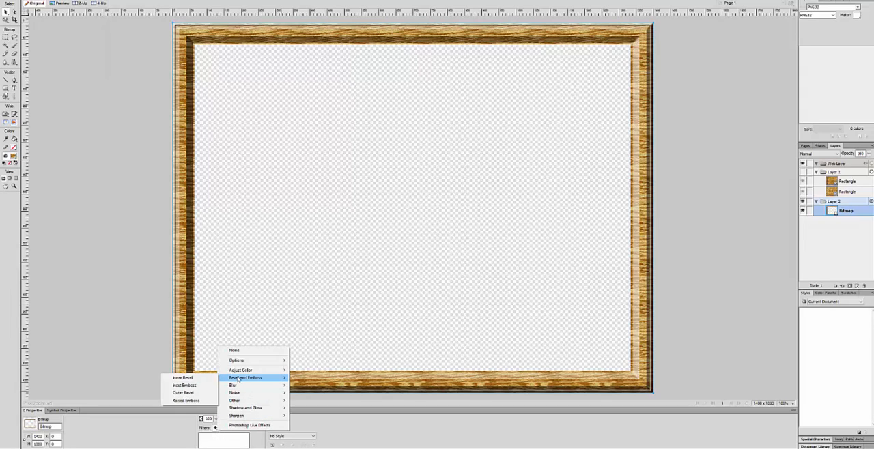
{"action": "left_click", "coordinate": [196, 379]}
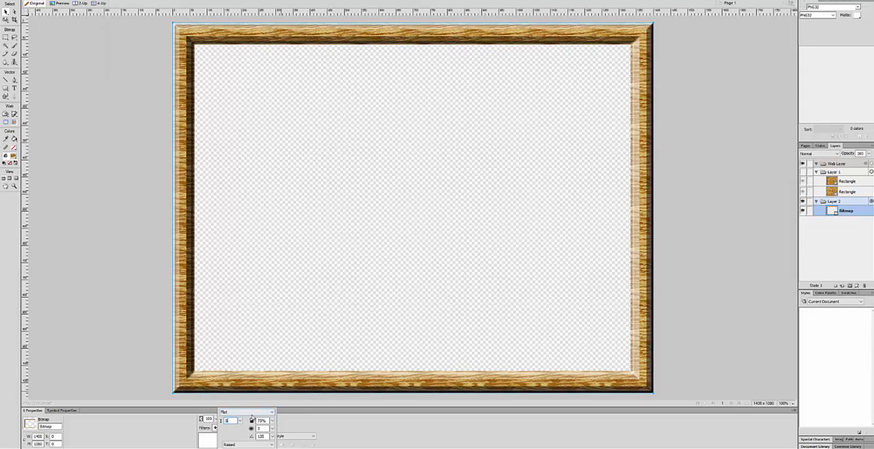
{"action": "left_click", "coordinate": [254, 413]}
{"action": "left_click", "coordinate": [240, 432]}
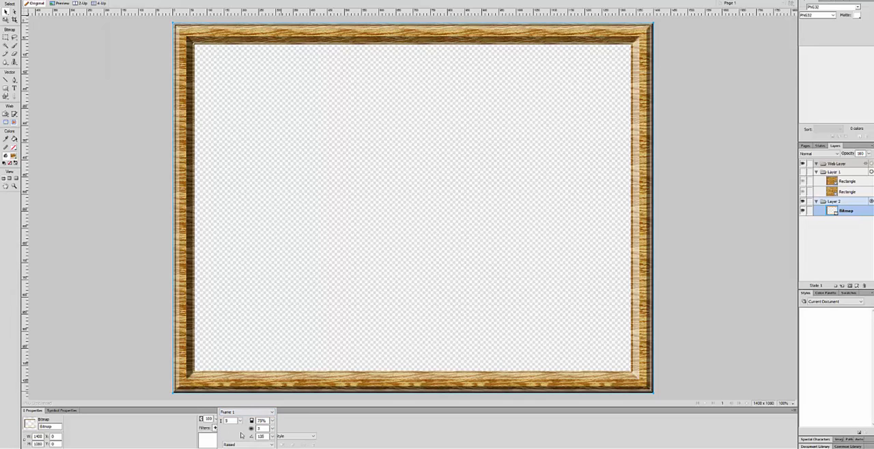
{"action": "left_click", "coordinate": [200, 444]}
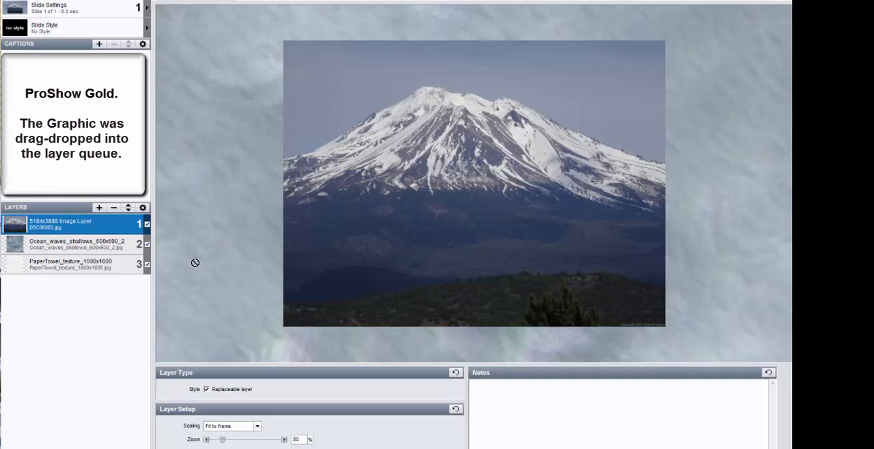
- In ProShow Gold, add the 1400x1080 bevel frame graphic to the slide and move it up to layer position 1
{"action": "left_click_drag", "start_coordinate": [194, 262], "coordinate": [97, 299]}
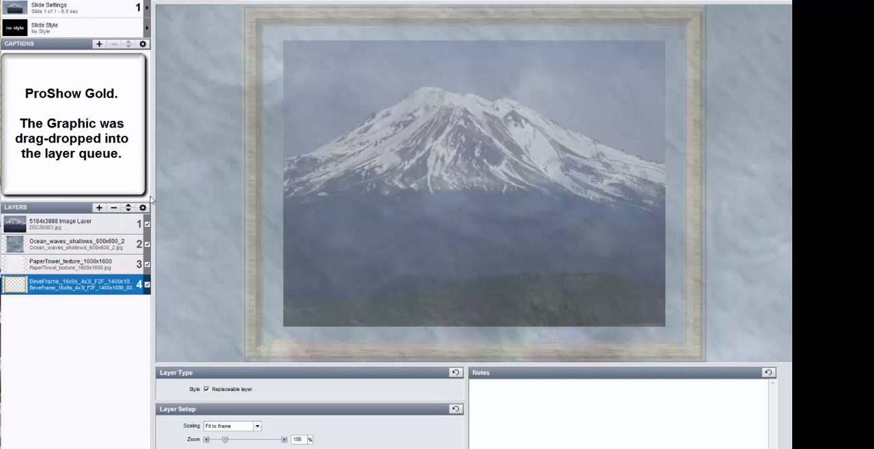
{"action": "left_click", "coordinate": [128, 207]}
{"action": "left_click", "coordinate": [129, 208]}
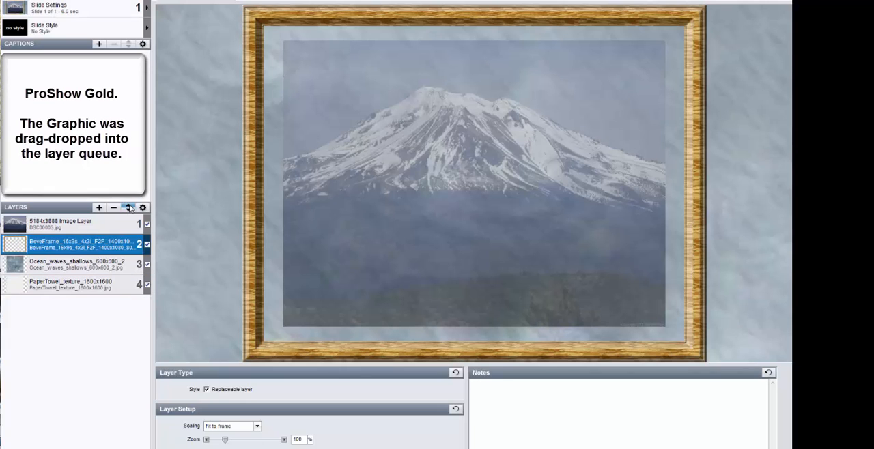
{"action": "left_click", "coordinate": [128, 207]}
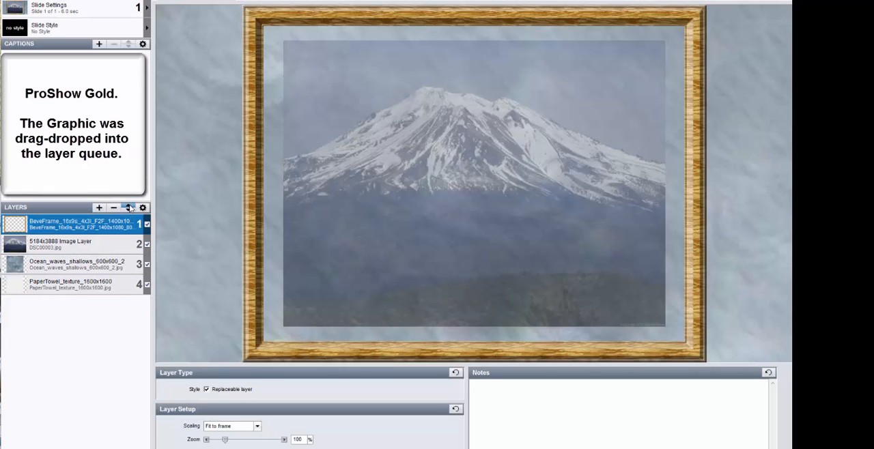
- Set the bevel frame layer's zoom to 90%, refining it to 89.99%
{"action": "double_click", "coordinate": [298, 439]}
{"action": "type", "text": "90"}
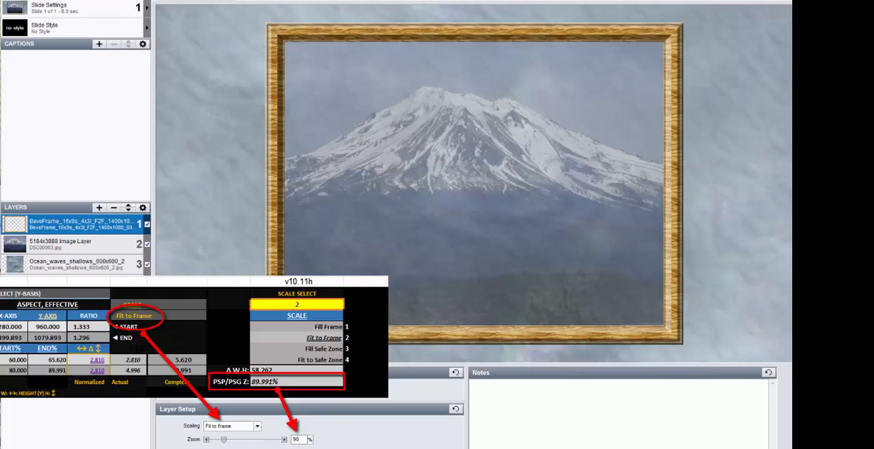
{"action": "left_click_drag", "start_coordinate": [301, 440], "coordinate": [270, 440]}
{"action": "type", "text": "89.99"}
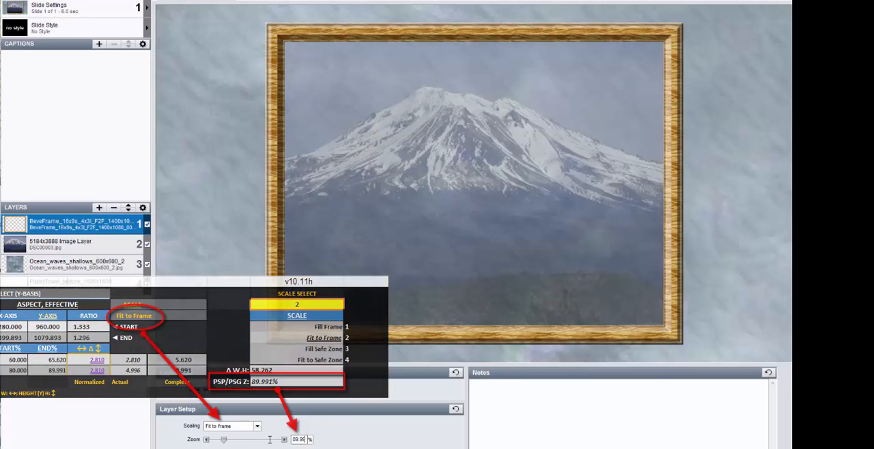